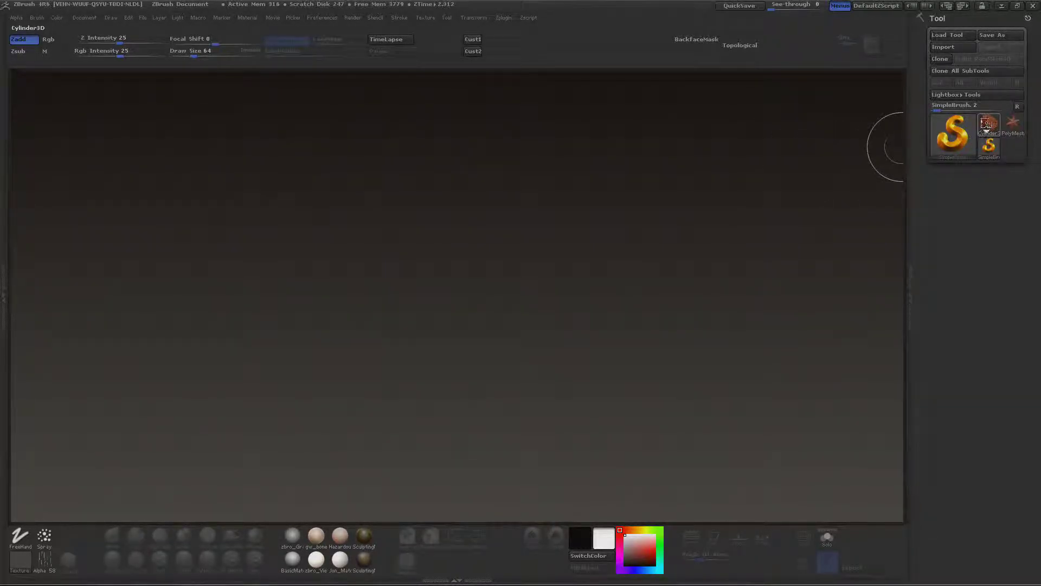
- Draw a Cylinder3D on the canvas in Edit mode with perspective on, and convert it to a PolyMesh3D
left_click(989, 123)
left_click_drag(542, 243, 546, 378)
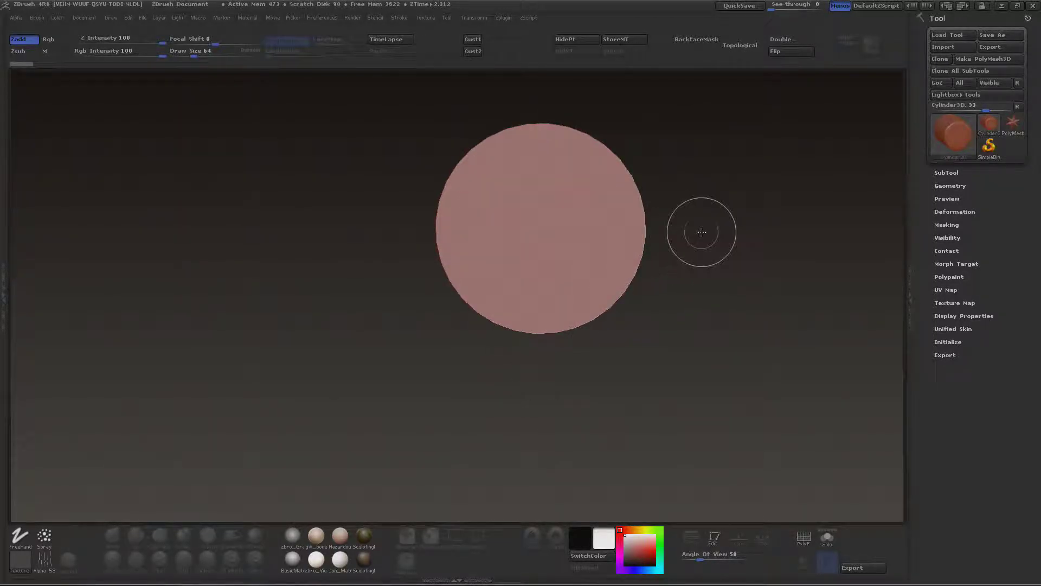
key("t")
left_click_drag(702, 233, 319, 76)
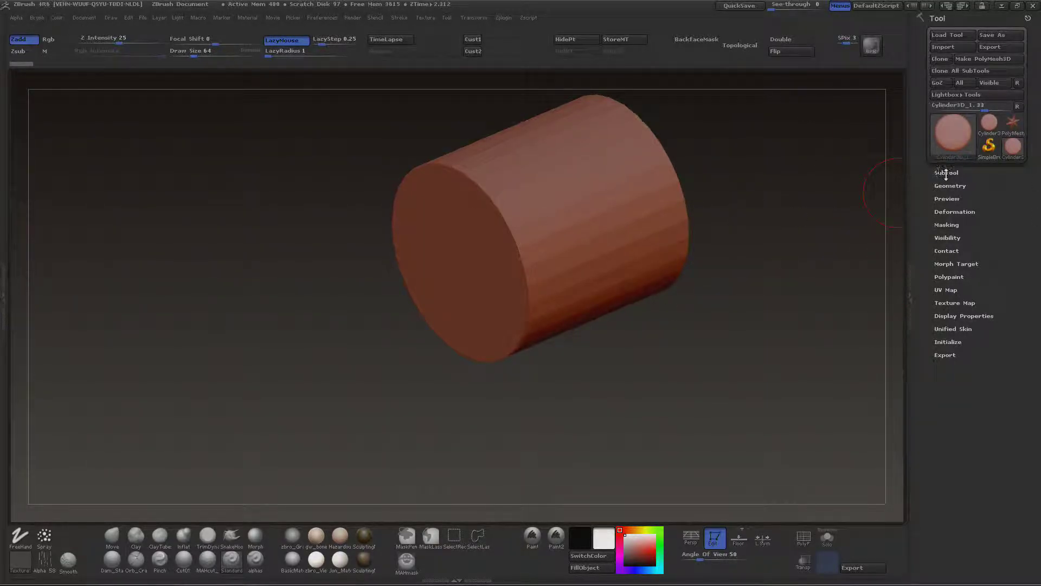
key("p")
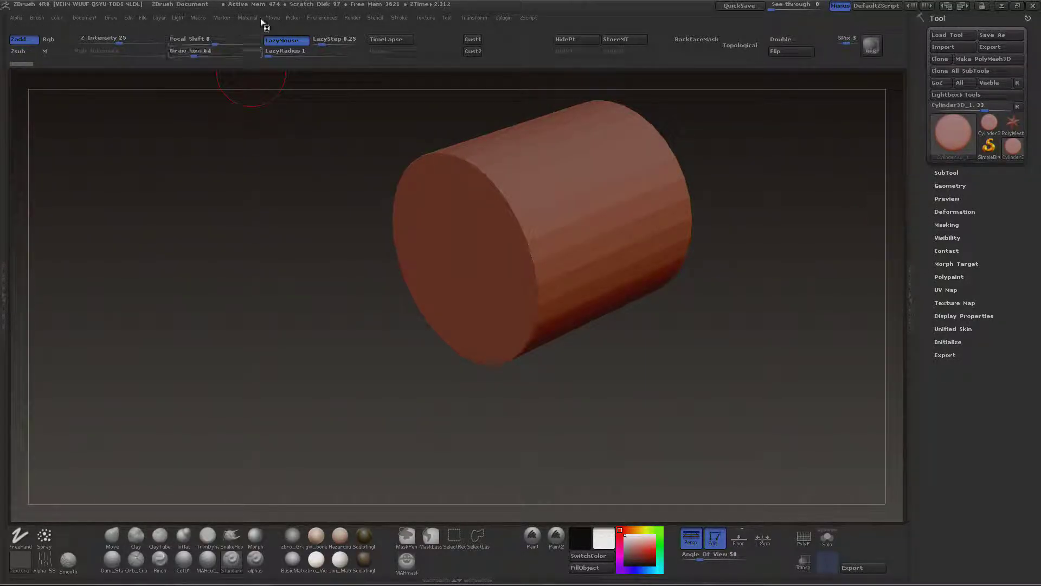
left_click(989, 60)
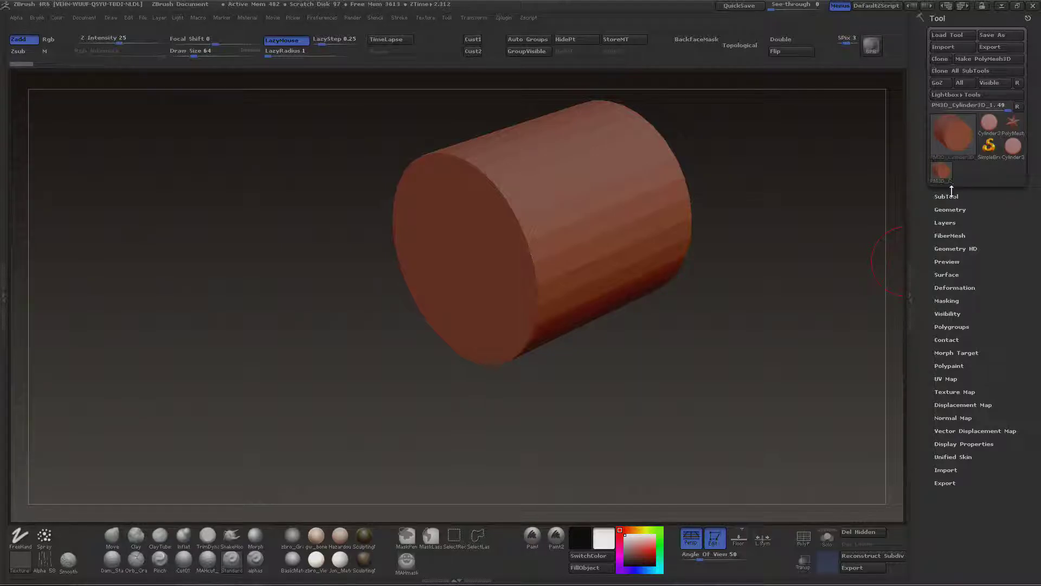
- Restore the standard user interface layout
left_click(322, 18)
left_click(319, 16)
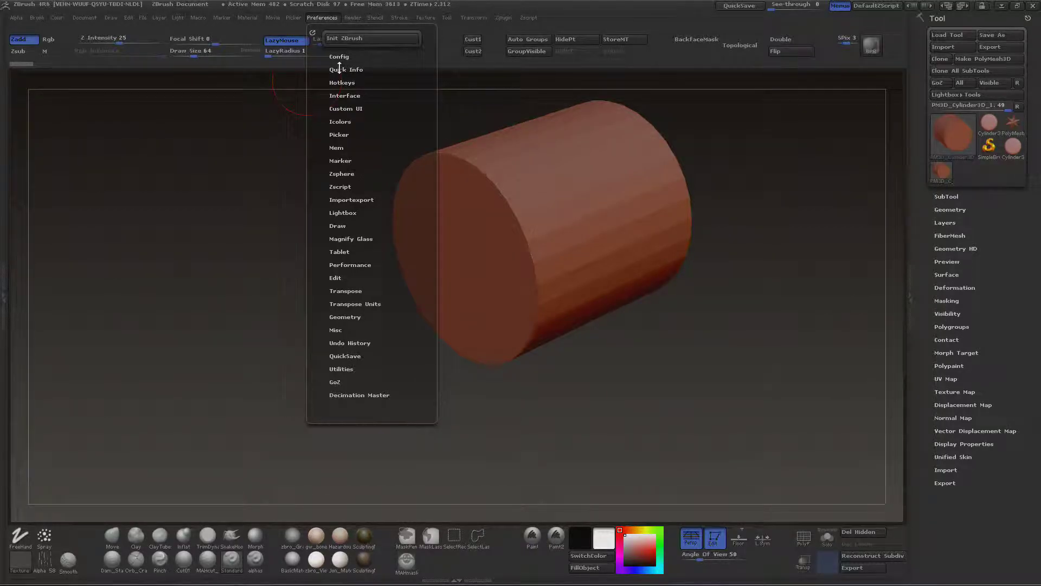
left_click(339, 57)
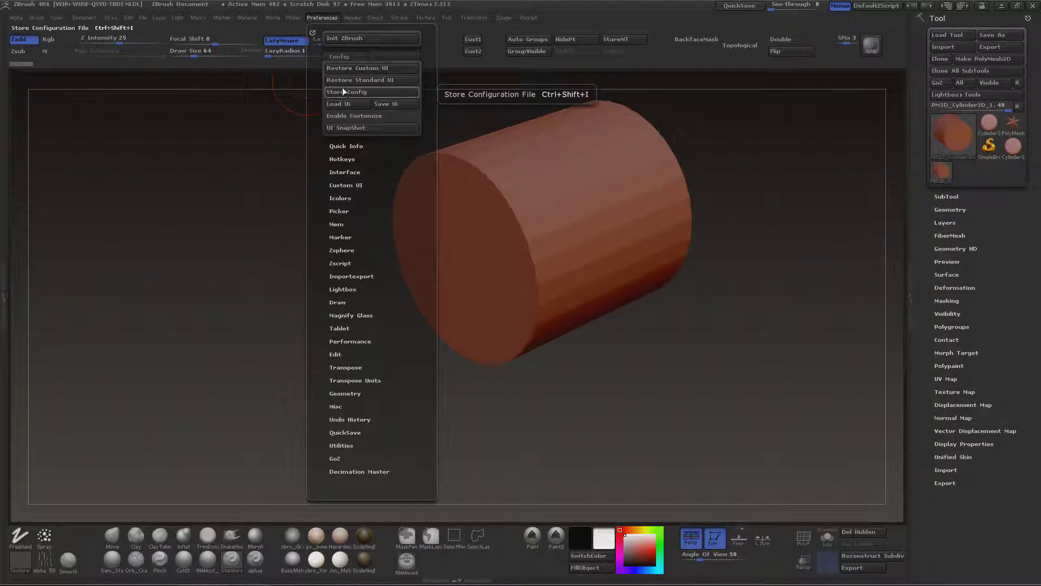
left_click(343, 81)
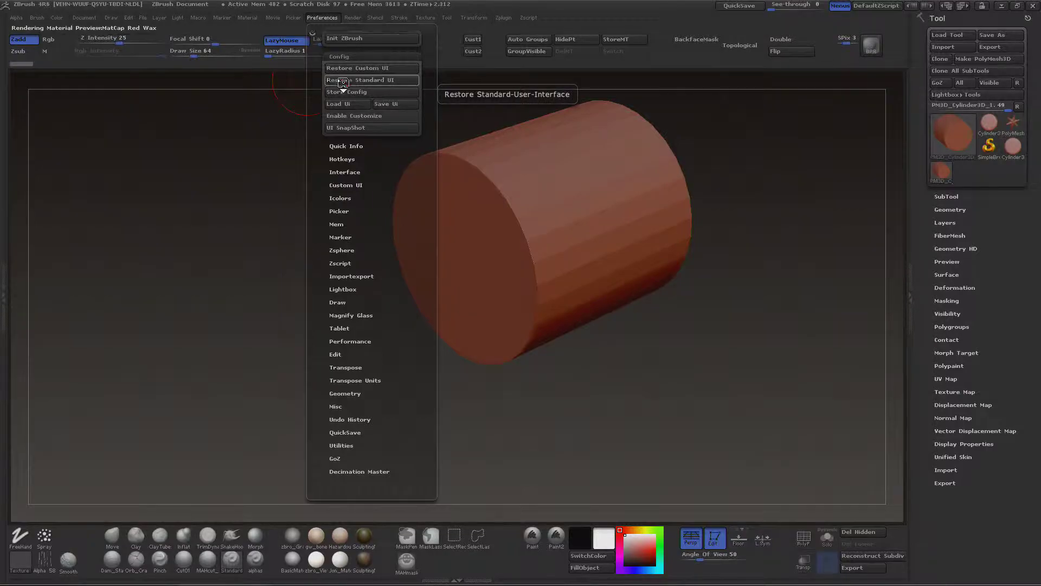
left_click_drag(380, 304, 489, 276)
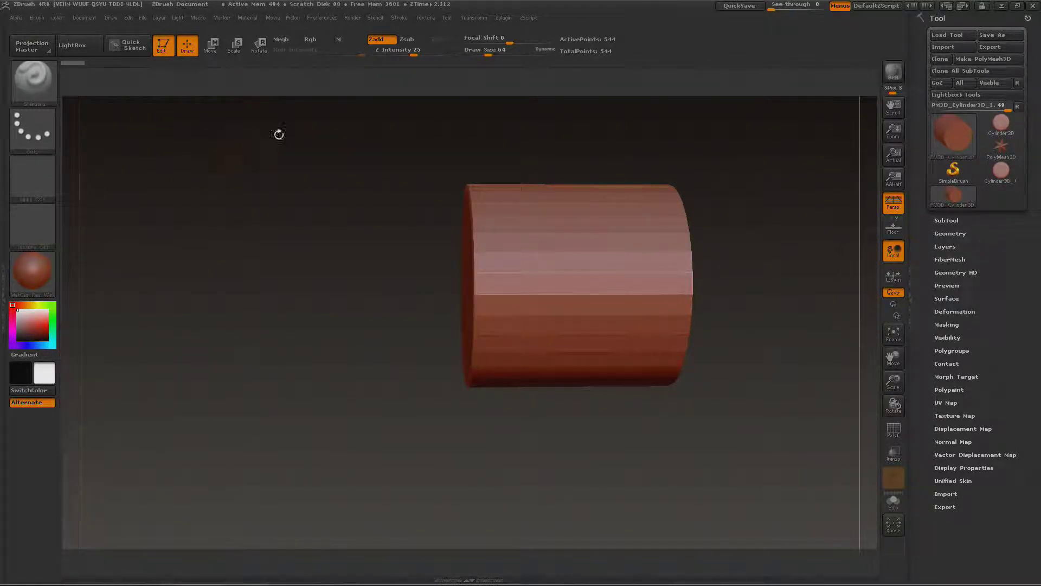
- Create a new document with WSize off, discarding the changes to the current one
left_click(33, 81)
left_click(84, 17)
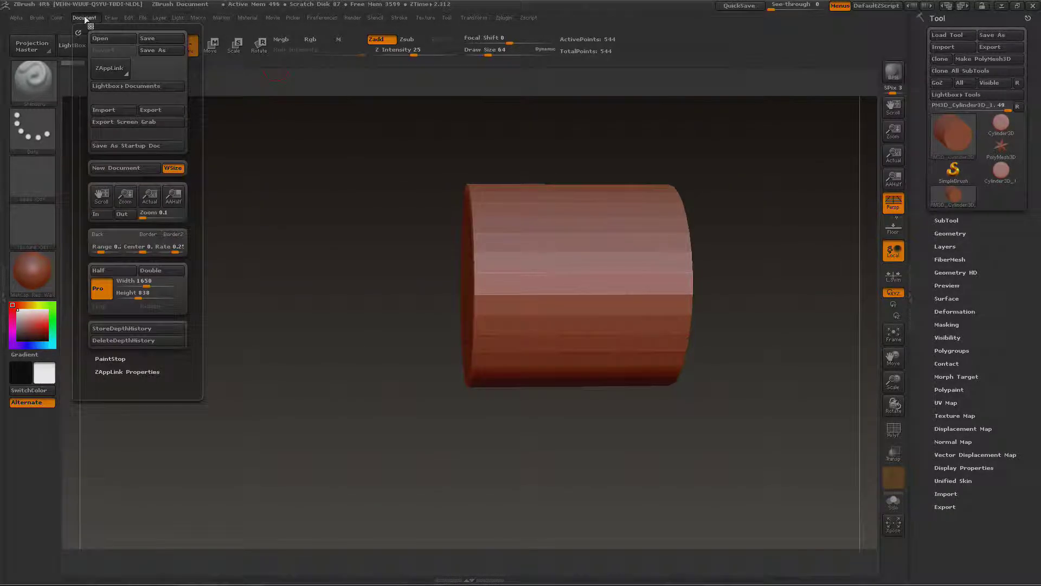
left_click(138, 168)
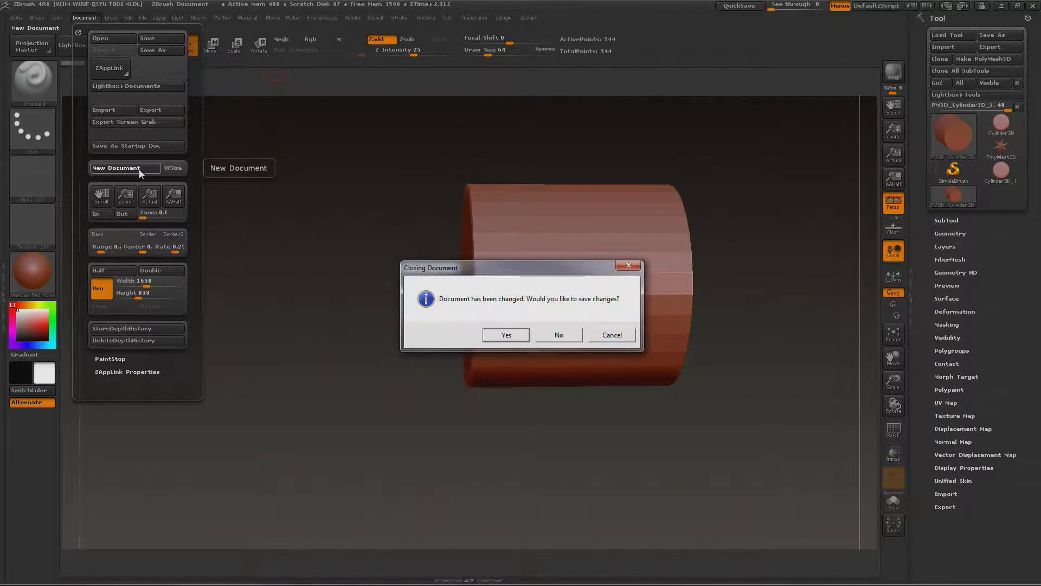
left_click(559, 334)
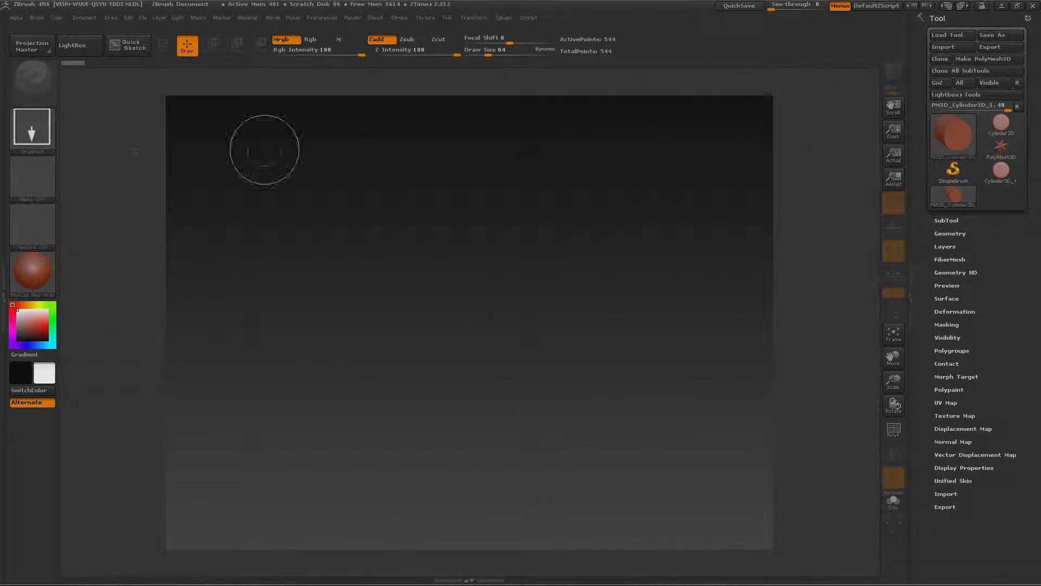
- Turn on WSize and create a new document that fills the viewport
left_click(77, 18)
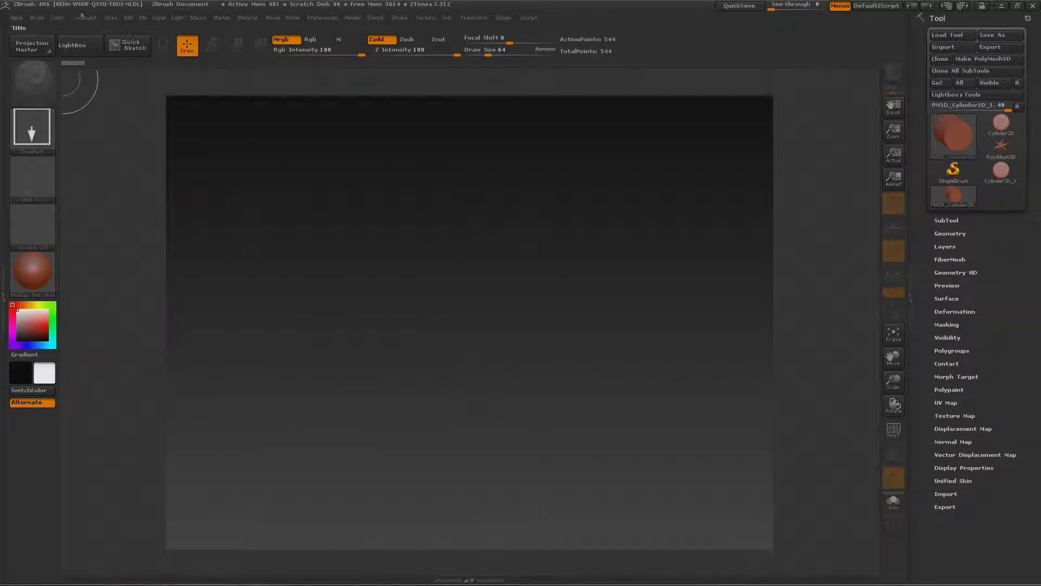
left_click(84, 18)
left_click(173, 168)
left_click(174, 169)
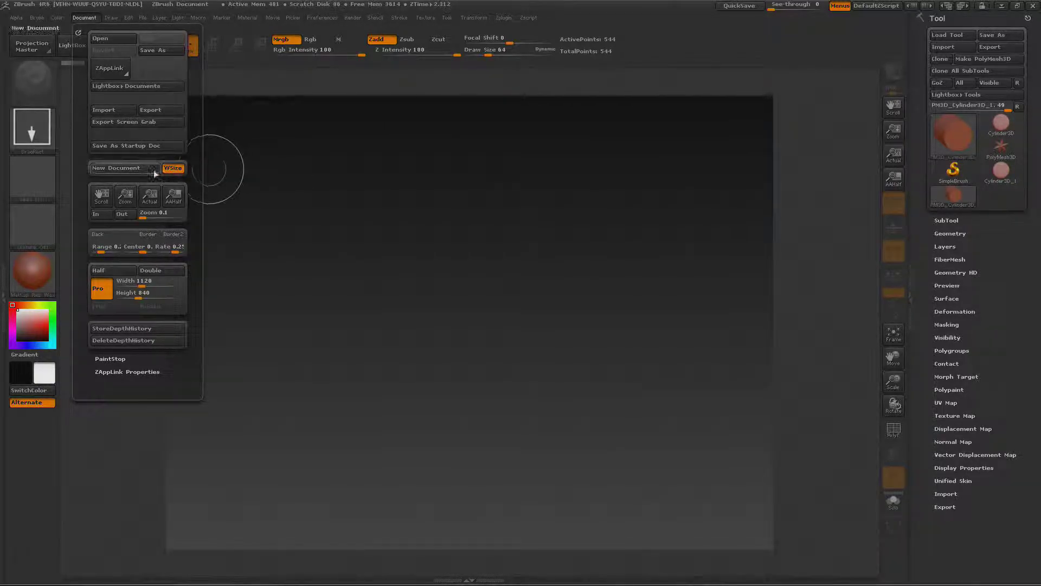
left_click(116, 171)
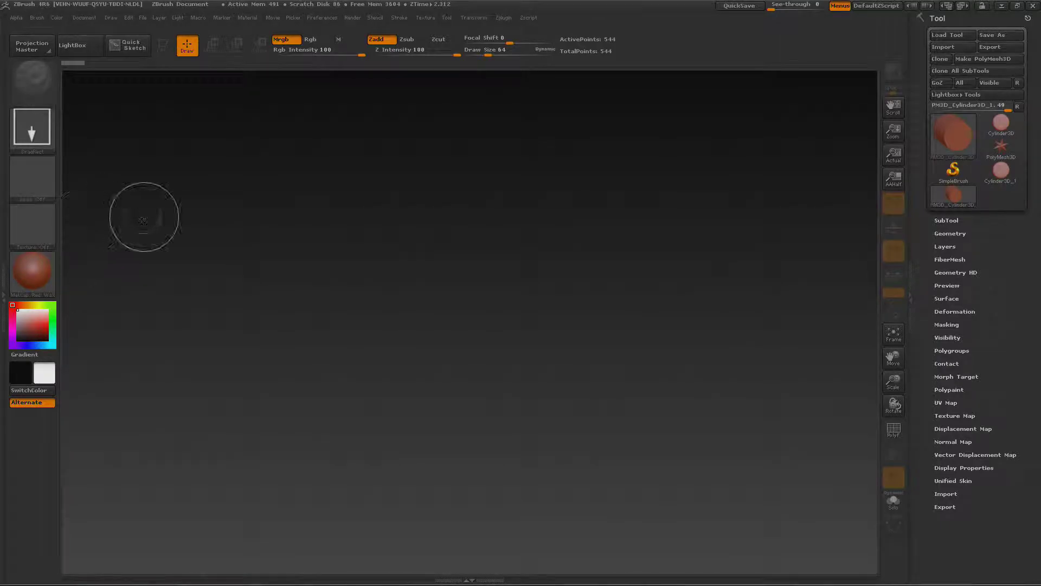
- Try out document background colours by sampling them from different areas of the screen
left_click(86, 18)
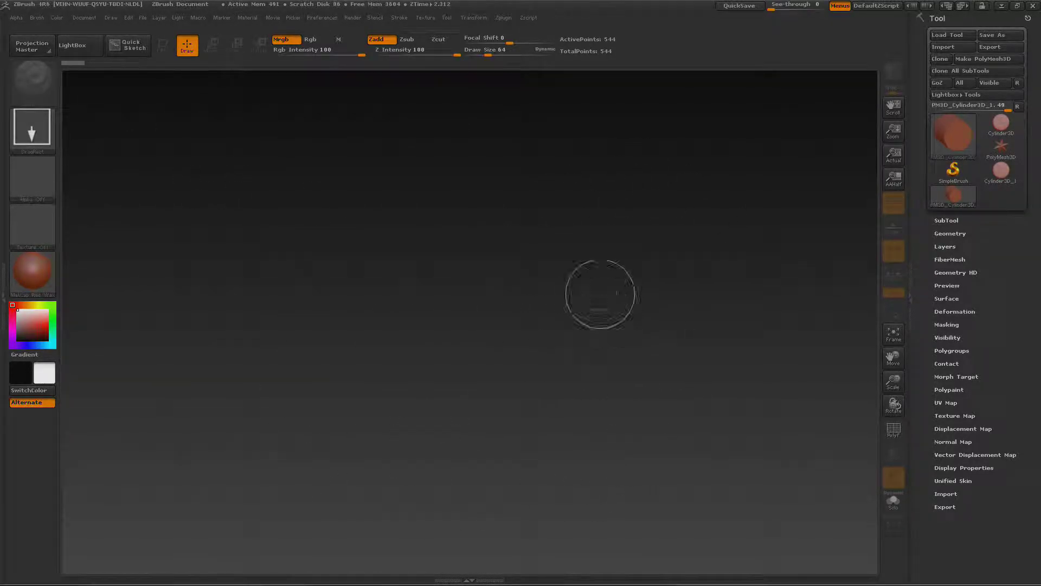
left_click(84, 15)
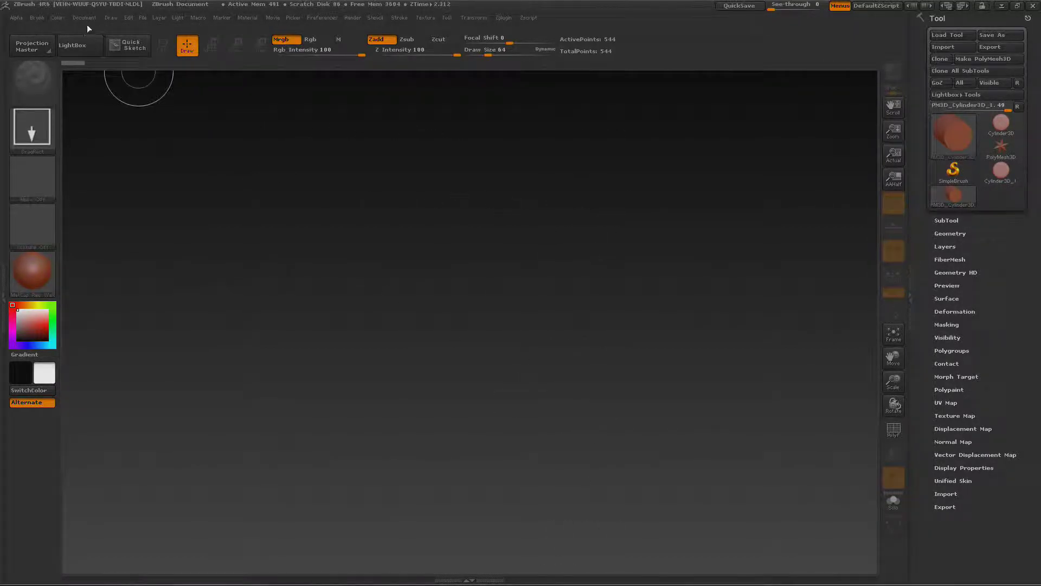
left_click(89, 19)
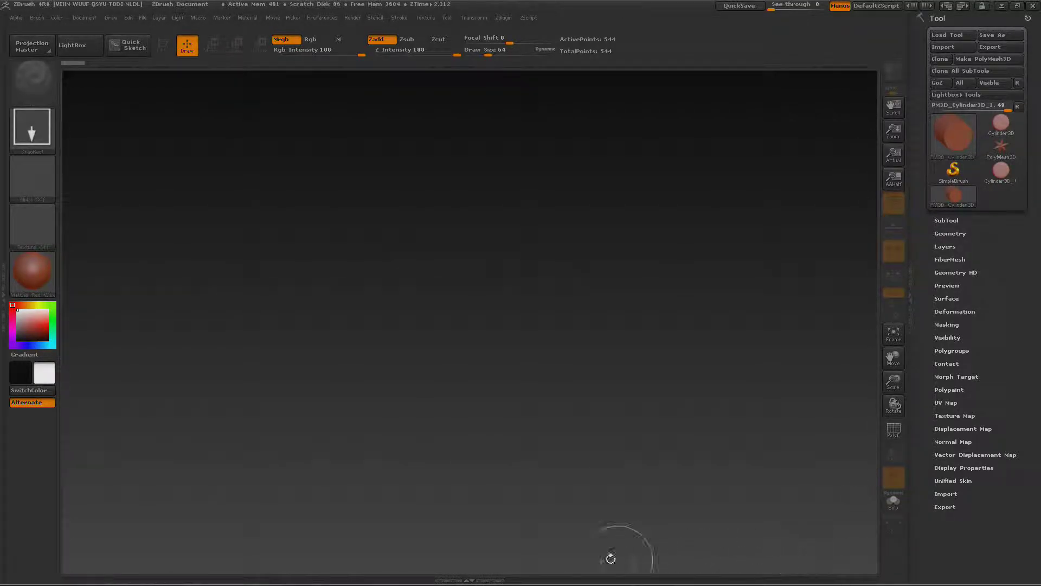
left_click(85, 18)
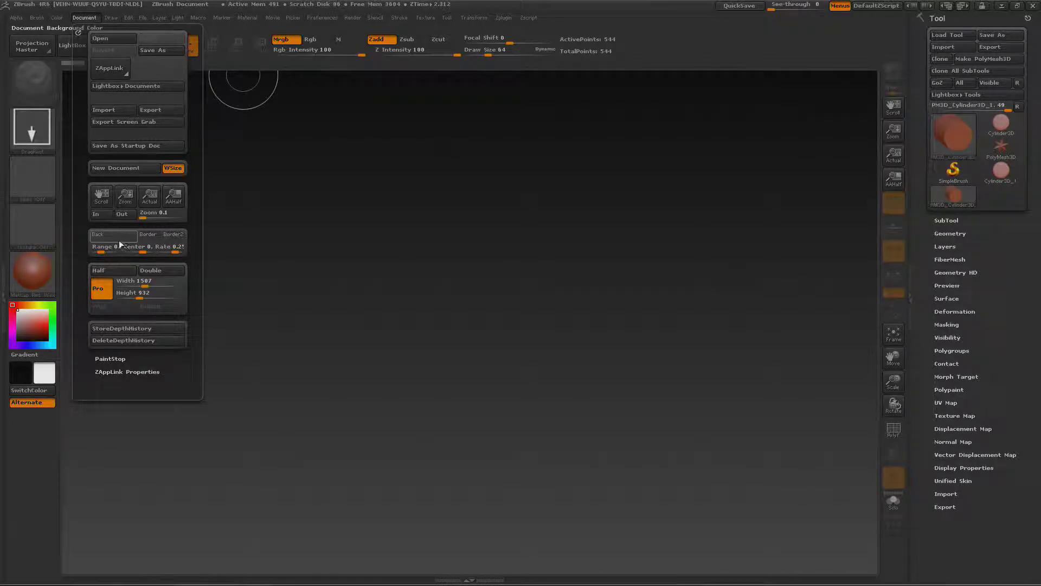
left_click_drag(118, 238, 306, 287)
left_click_drag(485, 154, 121, 245)
left_click_drag(697, 98, 111, 231)
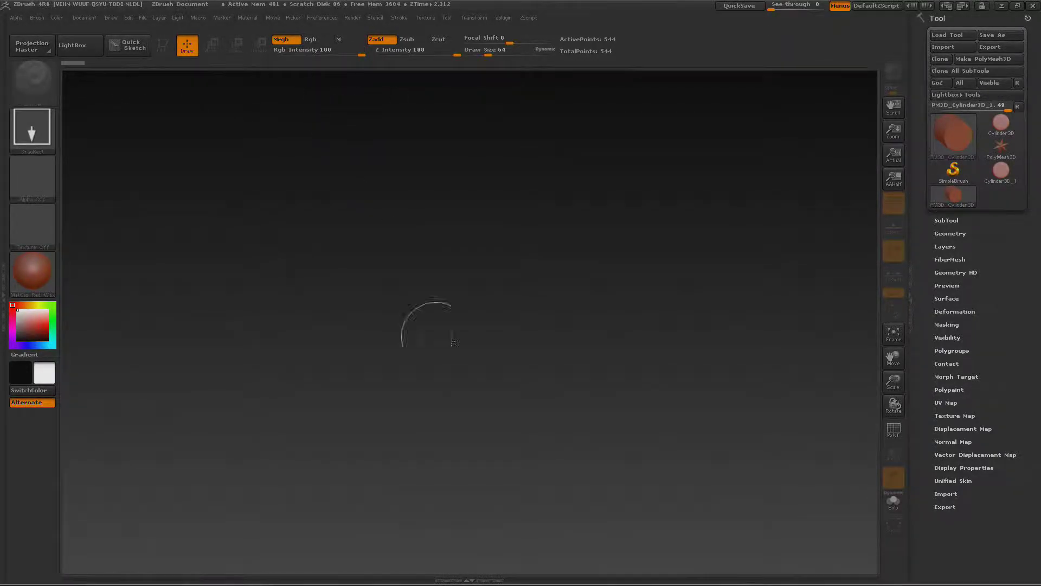
- Enable customization of the user interface in the configuration preferences
left_click(328, 19)
left_click(338, 57)
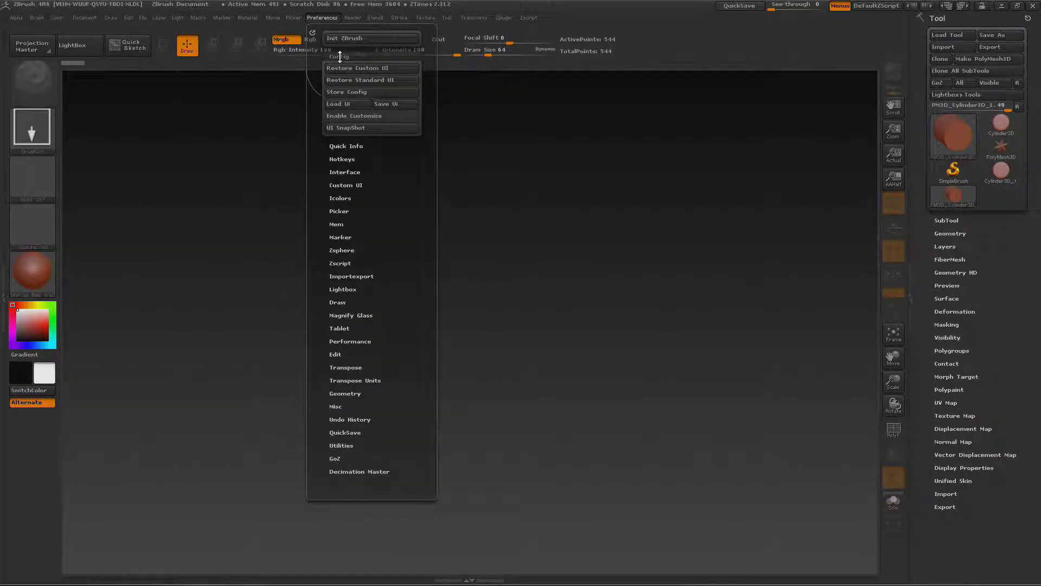
left_click(365, 117)
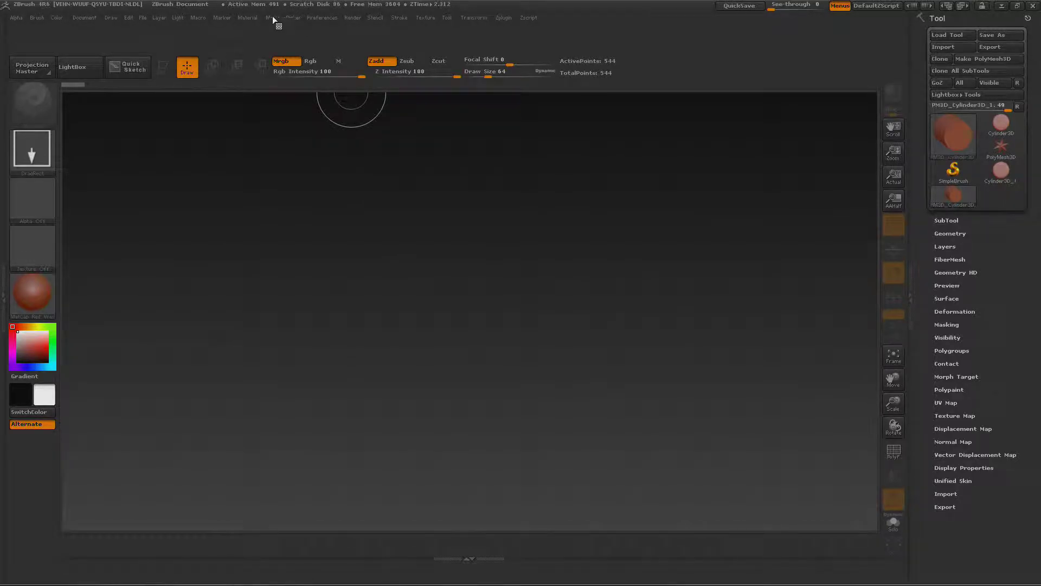
- Look up the interface switch button colour in the preferences and choose a medium blue as the active colour
left_click(331, 17)
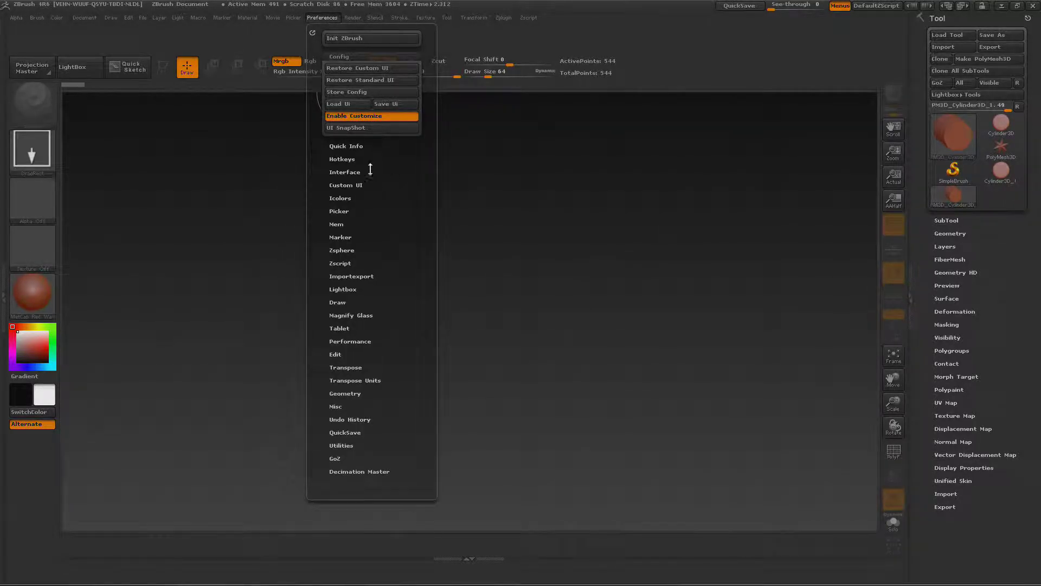
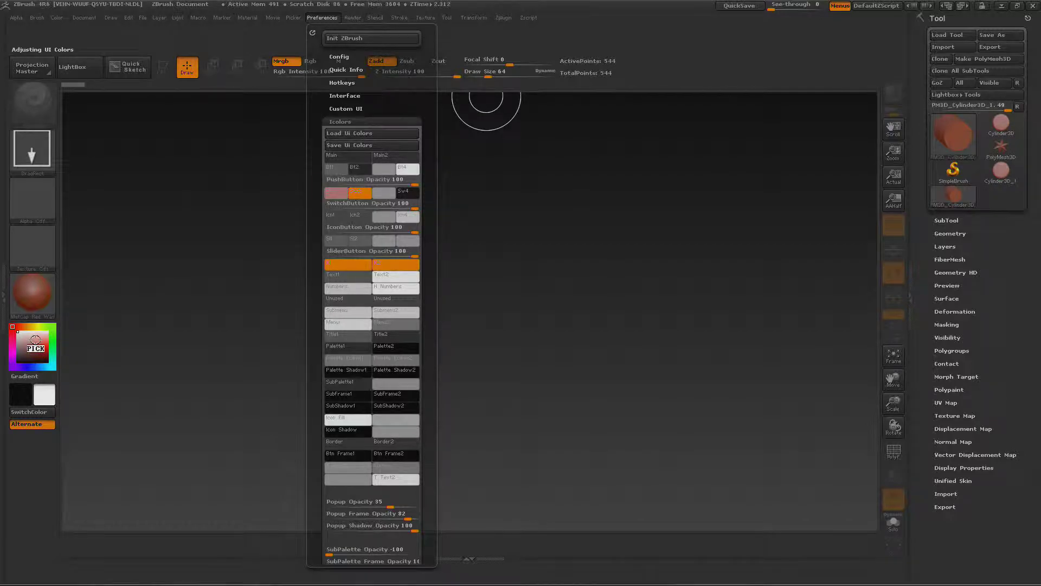
left_click(332, 196)
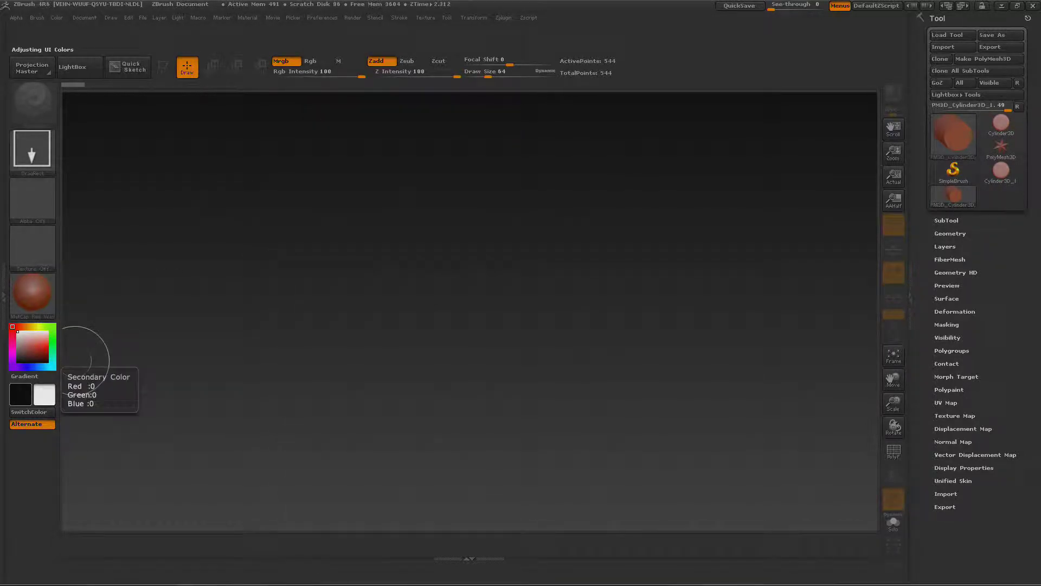
left_click(38, 349)
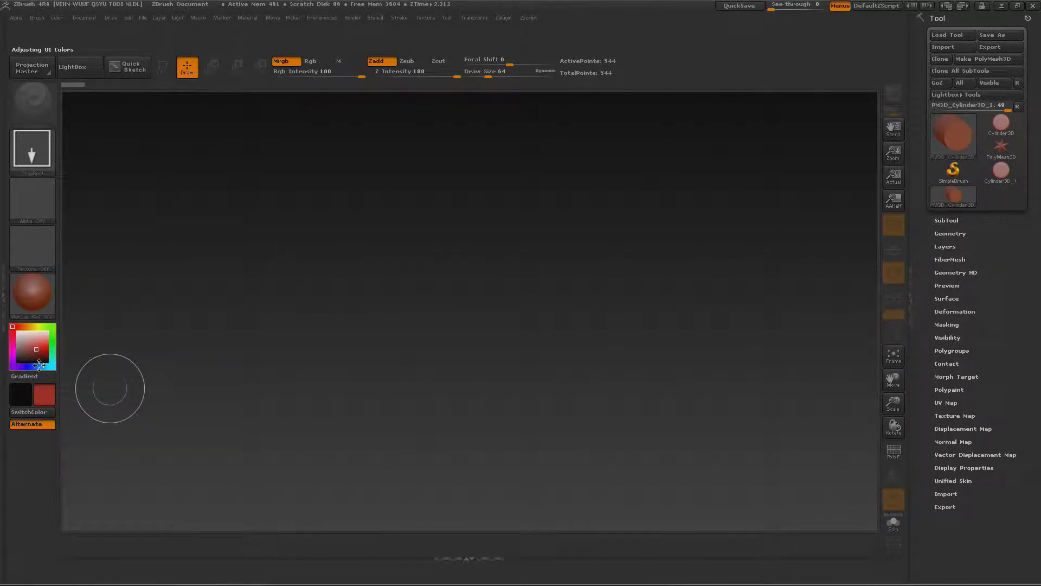
left_click(42, 365)
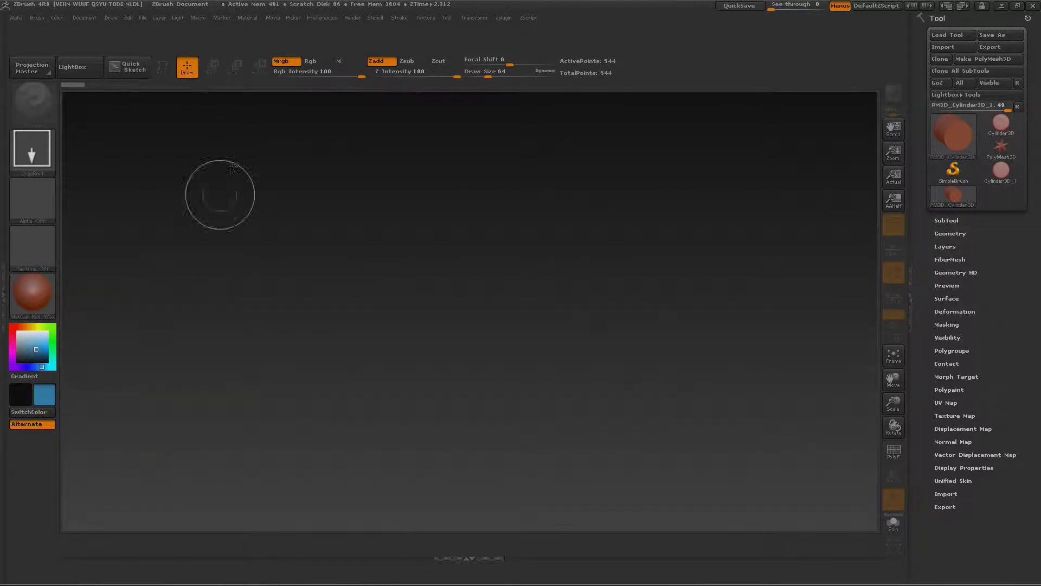
- Recolour the orange switch button and slider colours of the interface by sampling the active blue
left_click(324, 18)
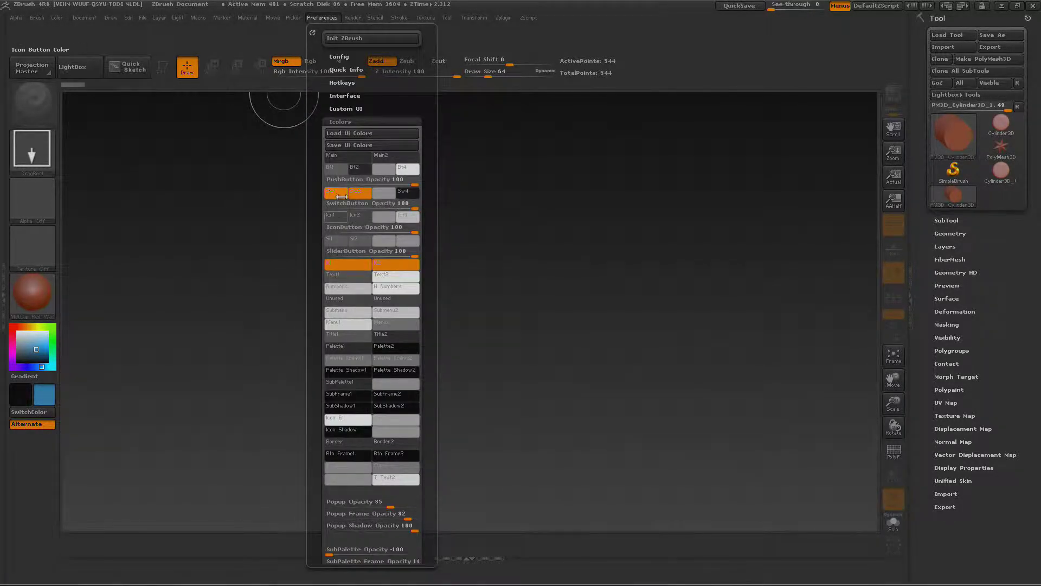
left_click_drag(336, 192, 46, 395)
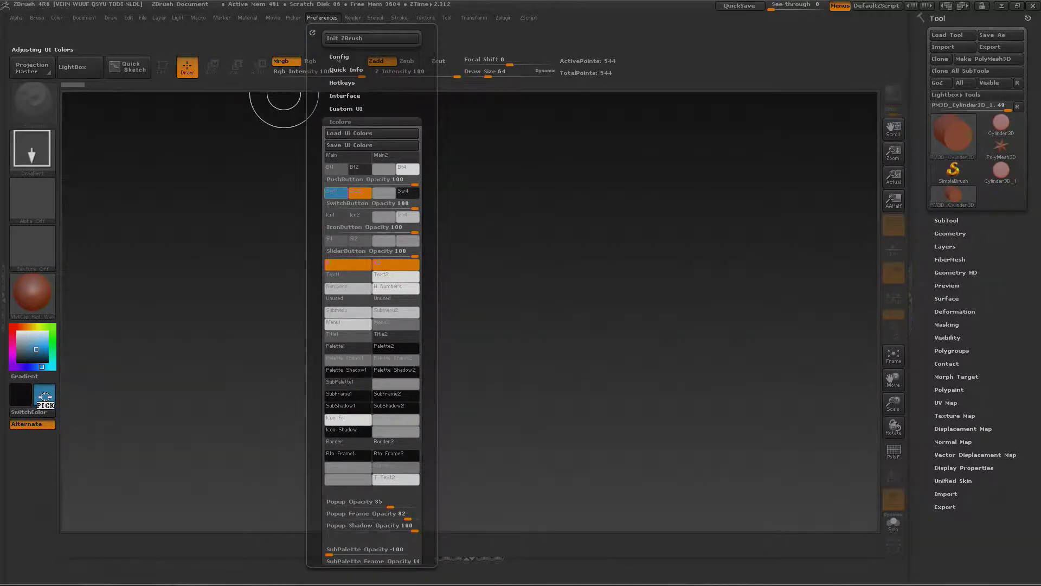
left_click(324, 16)
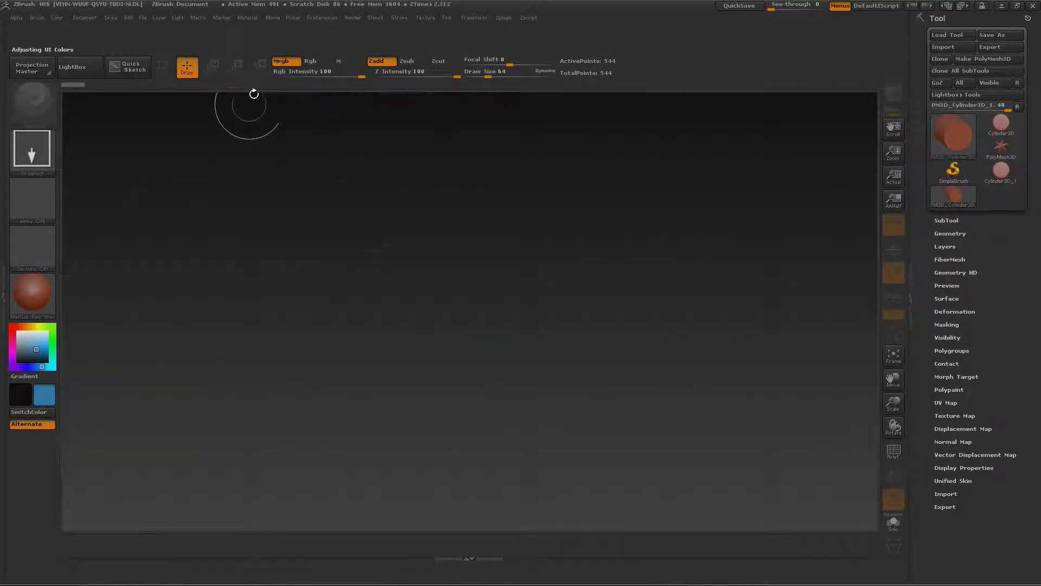
left_click(325, 17)
left_click(325, 19)
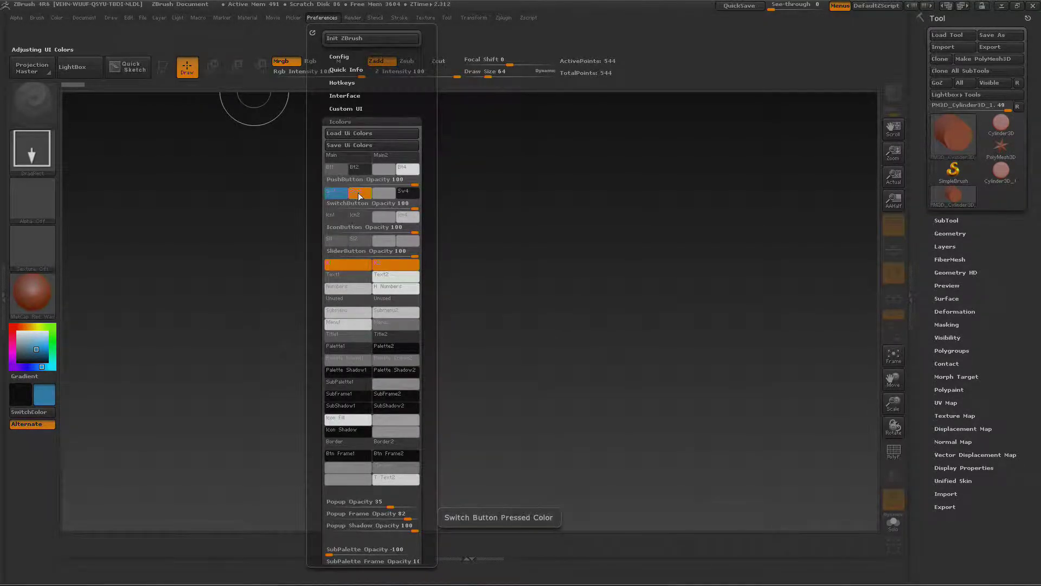
left_click_drag(331, 192, 334, 261)
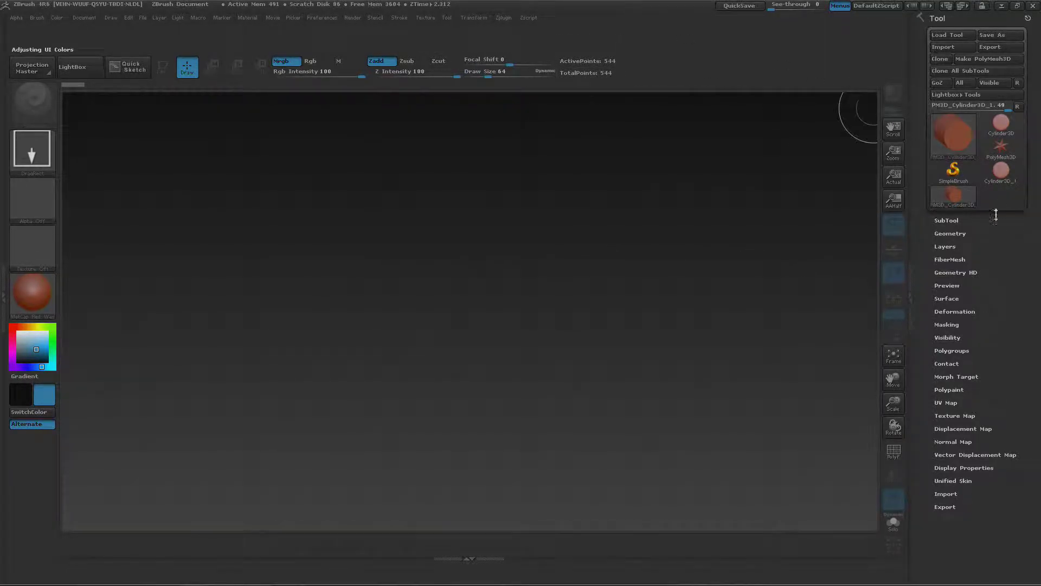
- Cycle forward and back through the preset interface colour schemes and load Z3.1_Gray26
left_click_drag(920, 250, 919, 171)
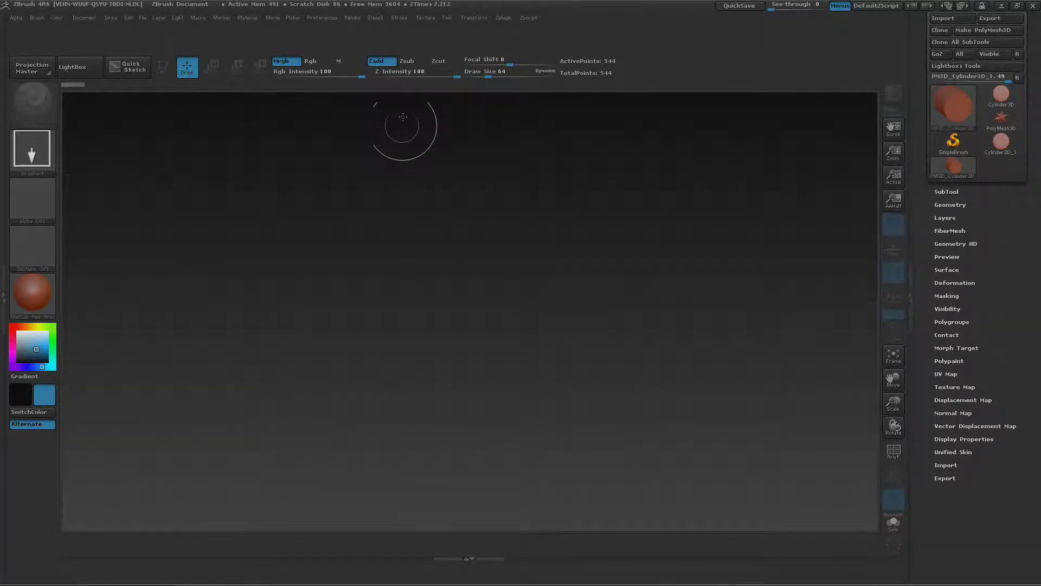
left_click(929, 6)
left_click(928, 6)
left_click(929, 6)
left_click(929, 6)
left_click(929, 6)
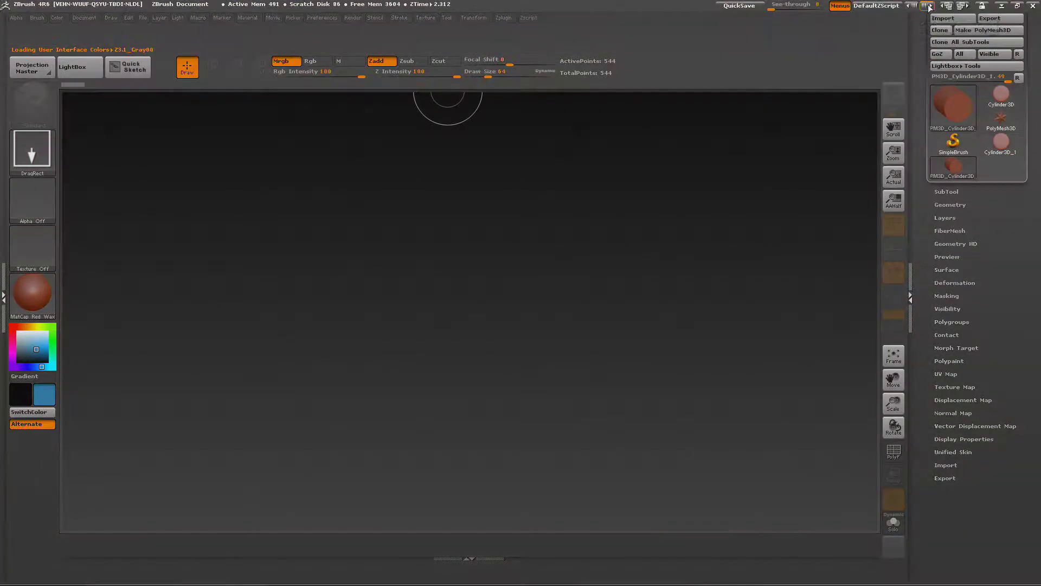
left_click(929, 6)
left_click(911, 5)
left_click(910, 6)
left_click(911, 6)
left_click(910, 5)
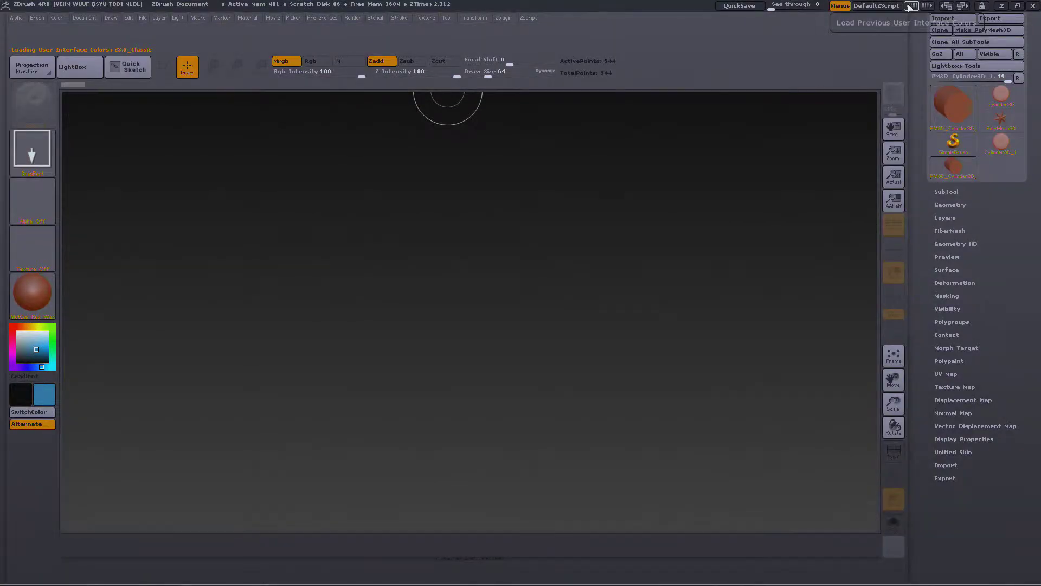
left_click(910, 6)
left_click(910, 6)
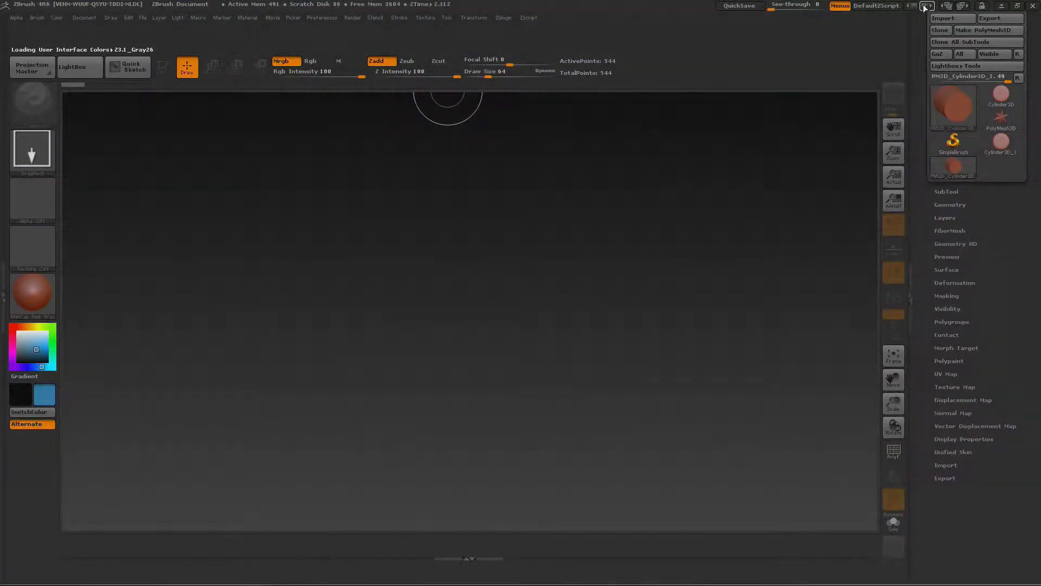
- Replace the orange switch button and both slider knob colours of the Z3.1_Gray26 scheme with the active blue
left_click(321, 18)
left_click_drag(335, 192, 43, 395)
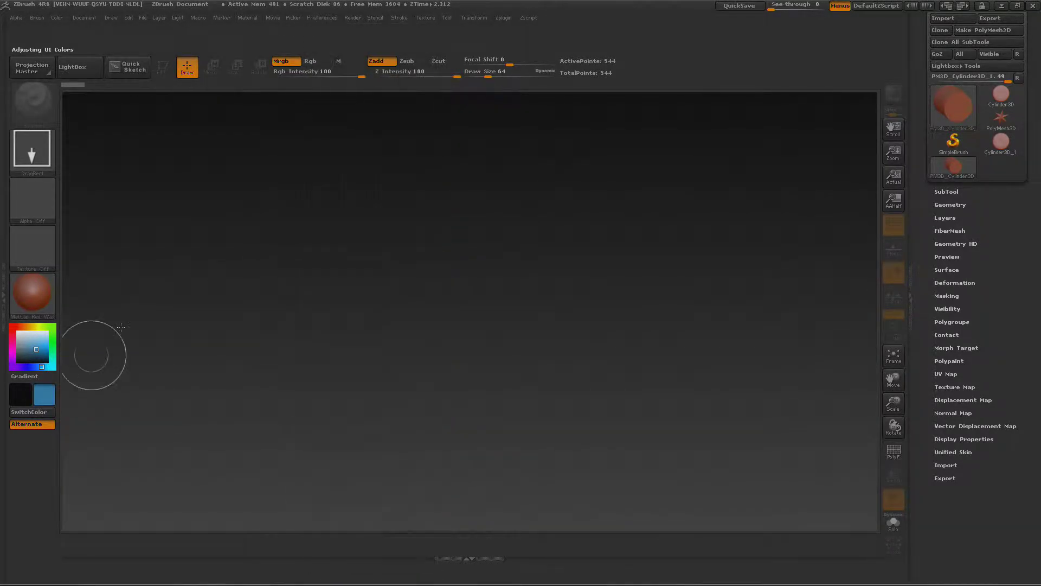
left_click(331, 19)
left_click(347, 193)
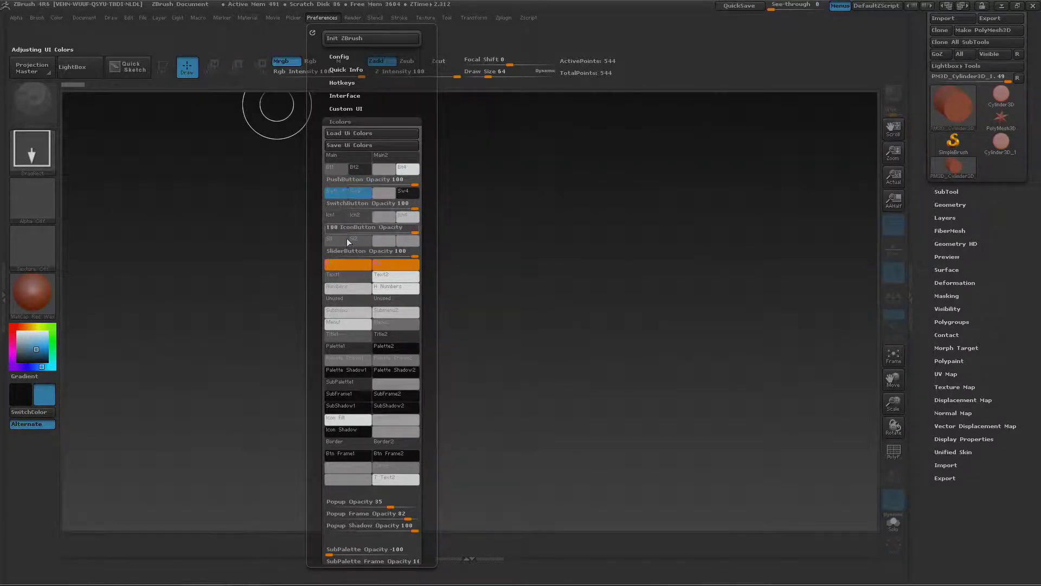
left_click(341, 265)
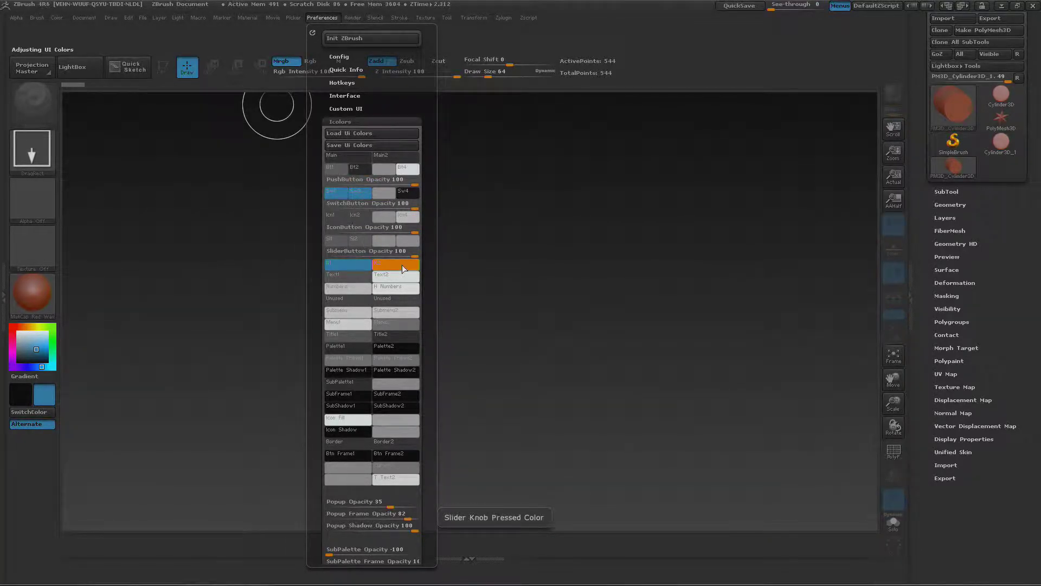
left_click_drag(403, 269, 348, 198)
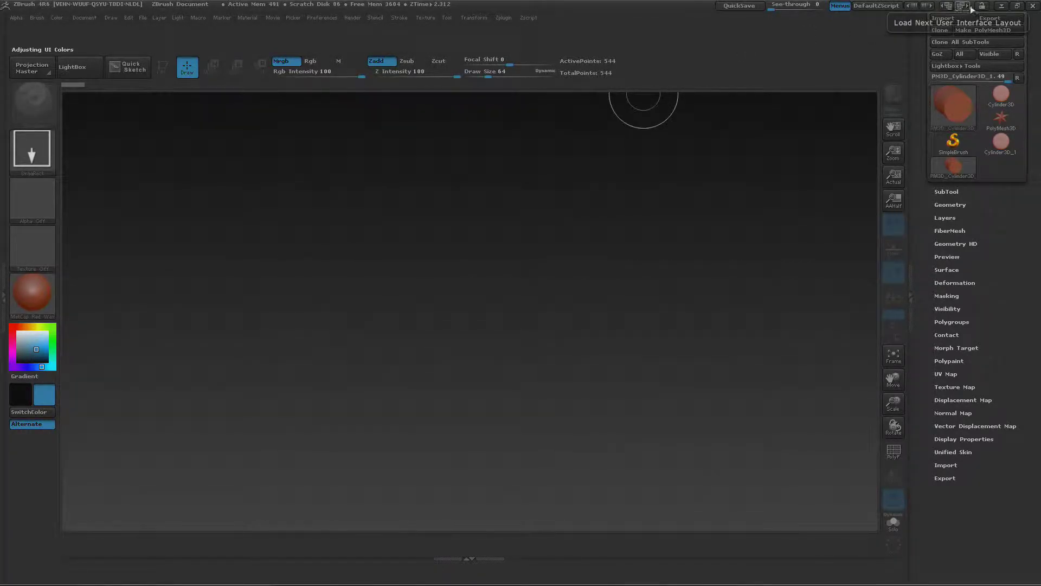
- Cycle through the preset interface layouts and load compact_UI
left_click(947, 7)
left_click(962, 7)
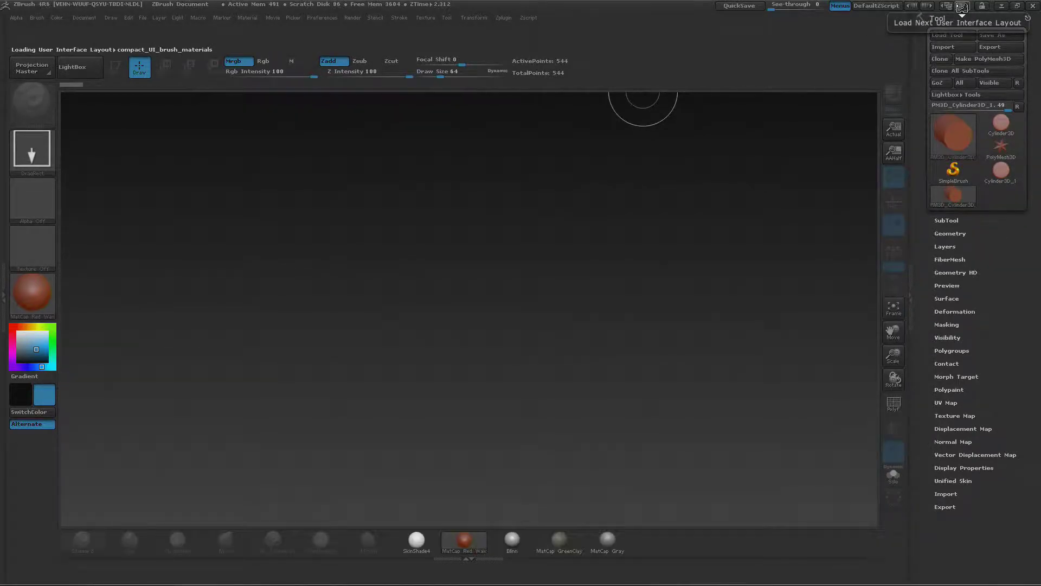
left_click(963, 6)
left_click(963, 7)
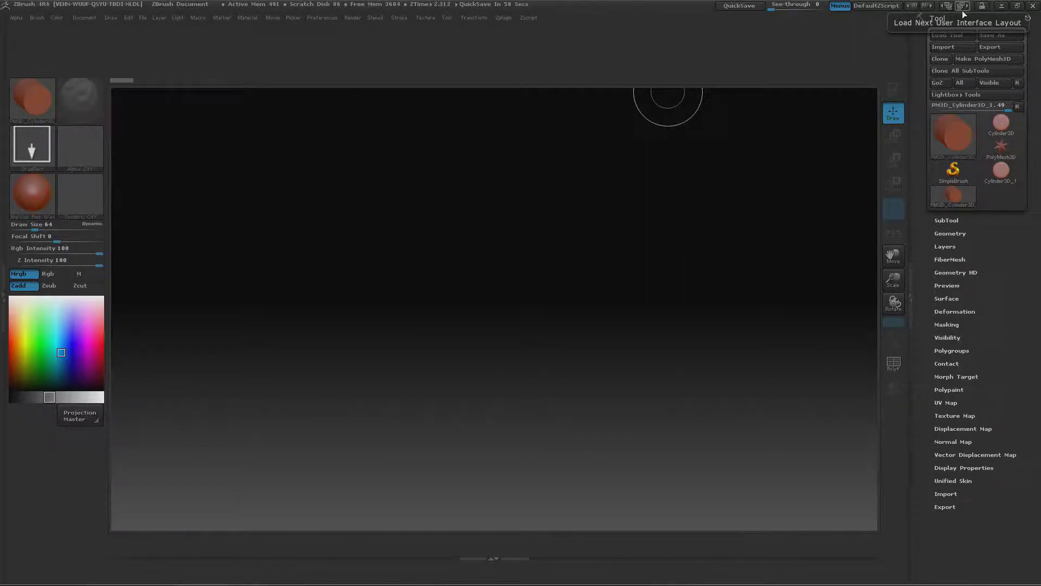
left_click(962, 11)
left_click(968, 6)
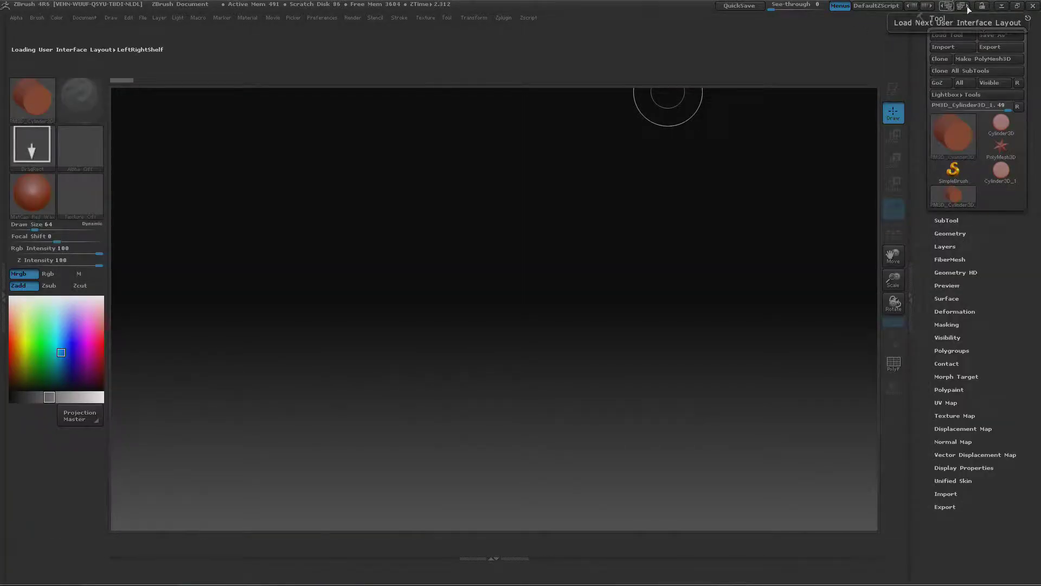
left_click(967, 6)
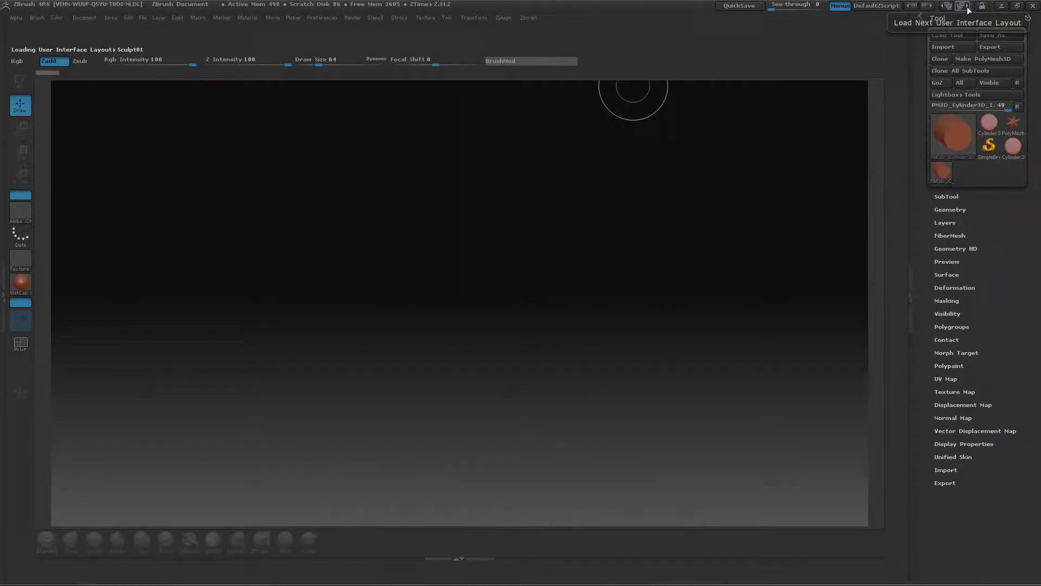
left_click(963, 8)
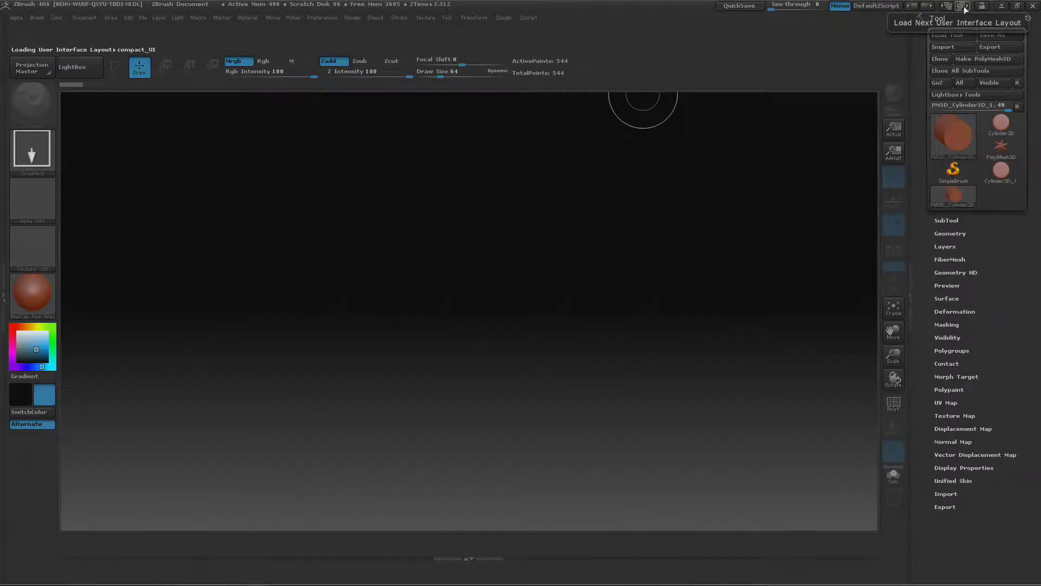
left_click(965, 7)
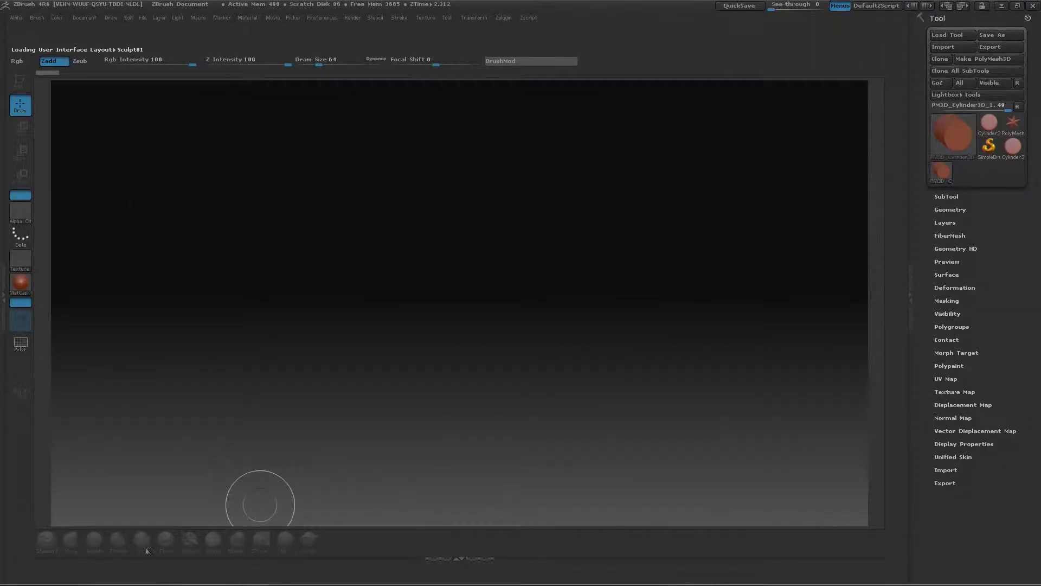
left_click(966, 6)
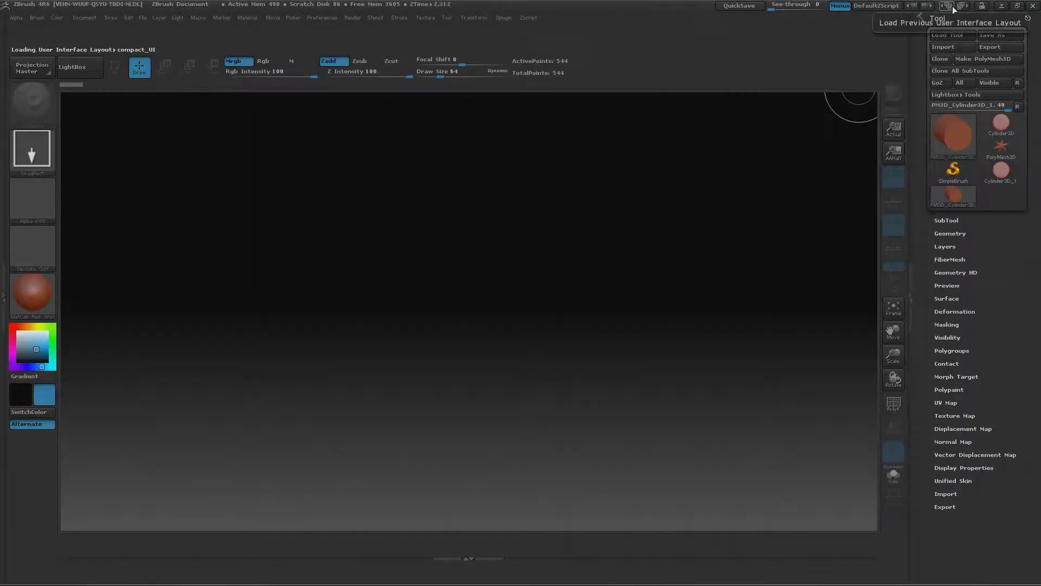
left_click(947, 7)
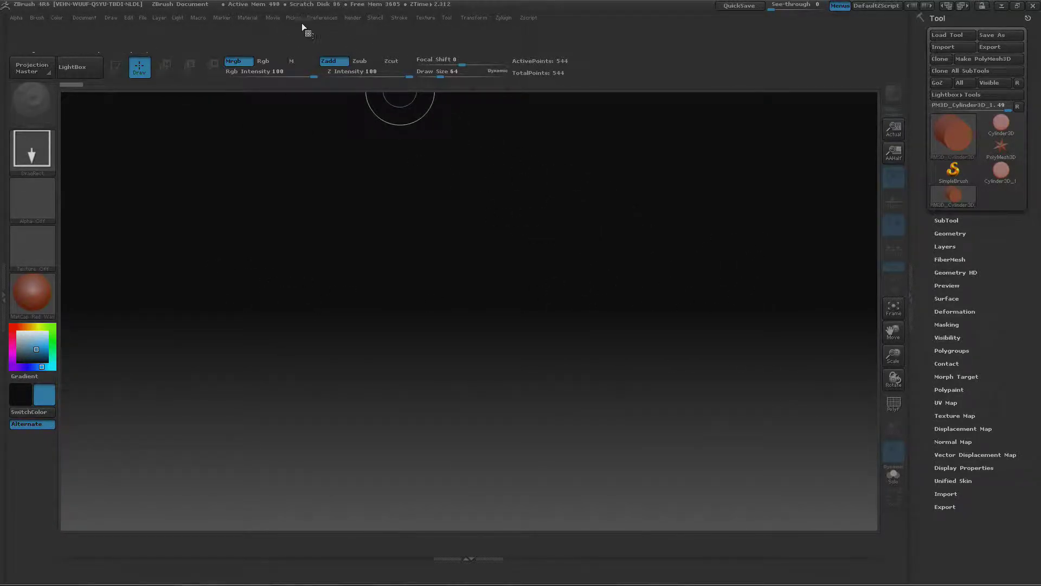
- Check in the configuration preferences that customization is enabled, and move the current stroke thumbnail to the shelf above the canvas
left_click(319, 18)
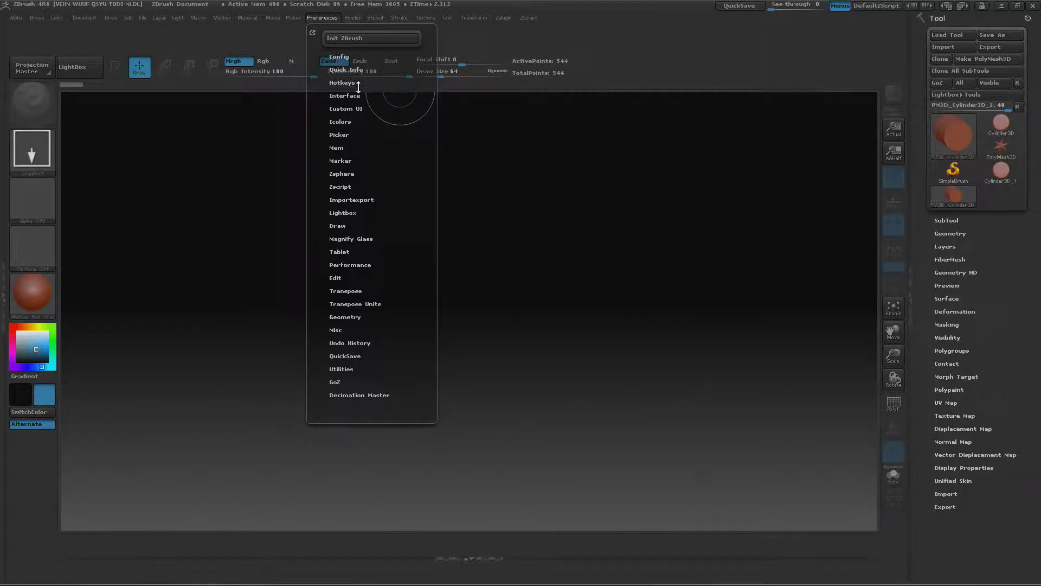
left_click(340, 56)
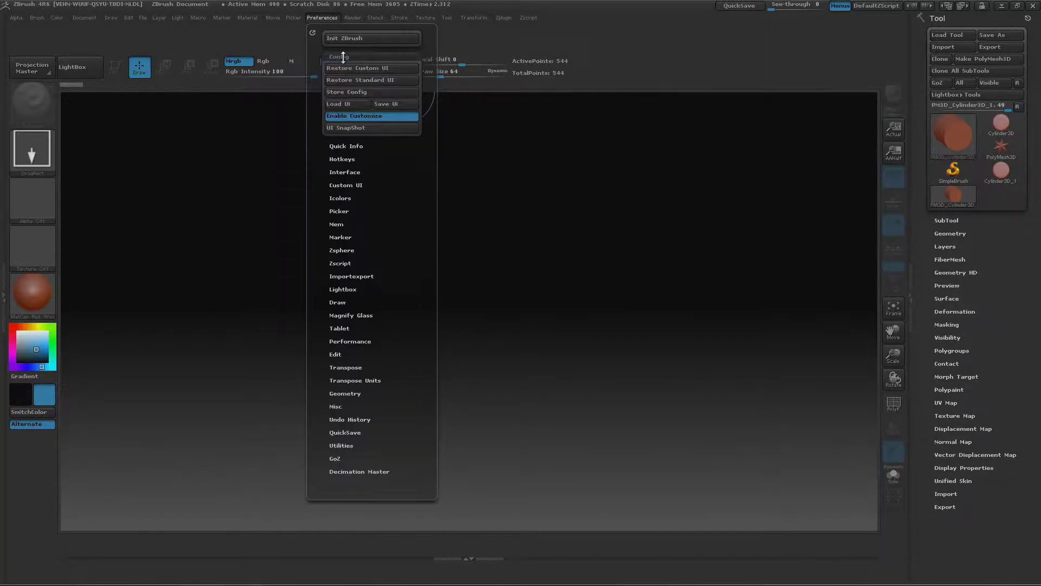
left_click(361, 117)
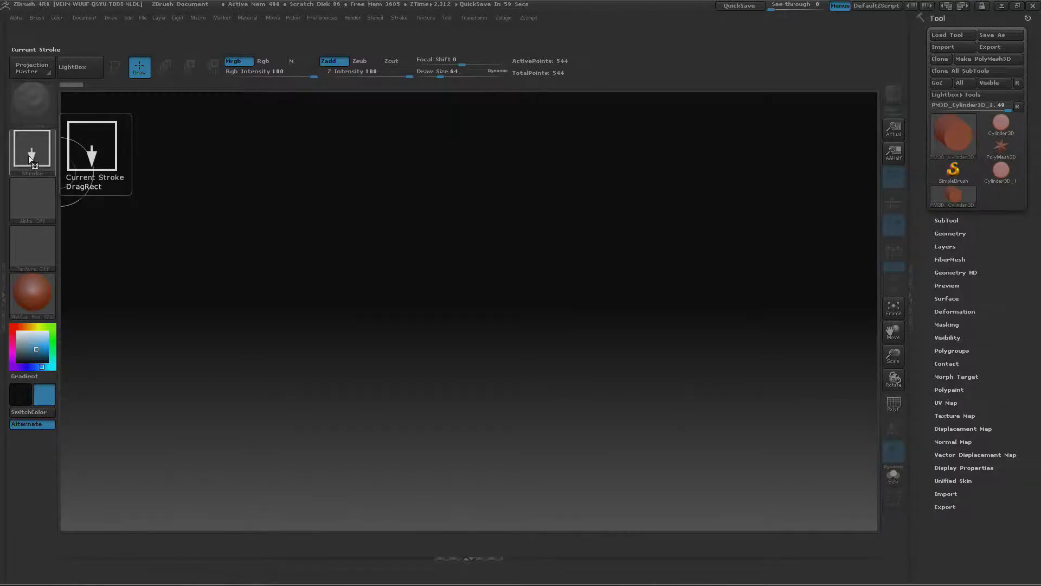
mouse_move(32, 153)
left_mouse_down("ctrl+alt")
mouse_move(583, 158)
mouse_move(751, 277)
mouse_move(477, 249)
mouse_move(432, 123)
mouse_move(700, 247)
mouse_move(652, 50)
mouse_move(532, 574)
mouse_move(565, 552)
mouse_move(242, 578)
mouse_move(64, 538)
mouse_move(44, 489)
mouse_move(191, 545)
mouse_move(593, 77)
mouse_move(628, 70)
left_mouse_up("ctrl+alt")
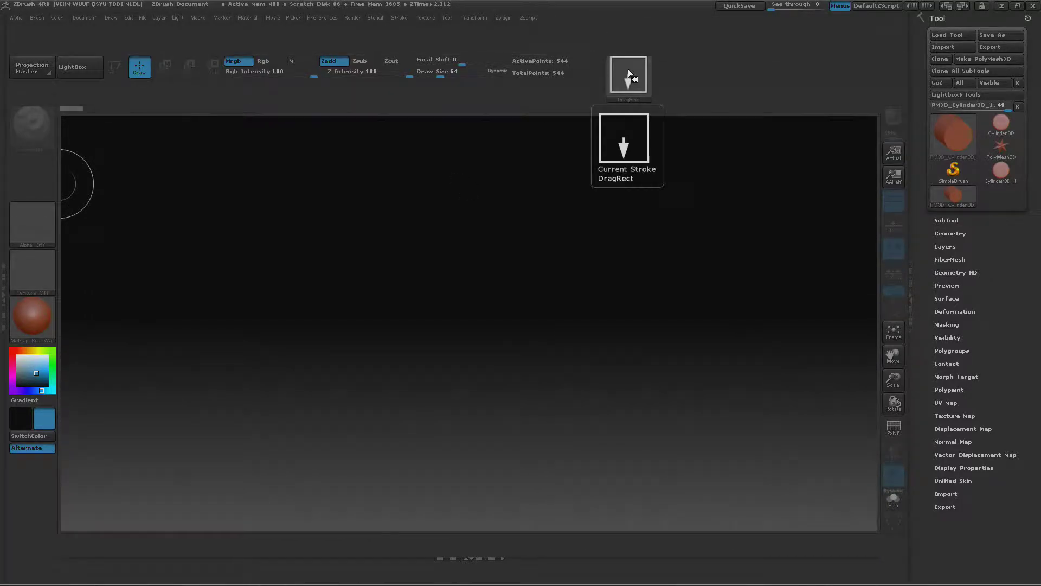
- Remove the stroke, alpha, brush and texture thumbnails from the interface by pulling them onto the canvas
mouse_move(576, 227)
left_mouse_down("ctrl+alt")
mouse_move(571, 277)
mouse_move(588, 263)
left_mouse_up("ctrl+alt")
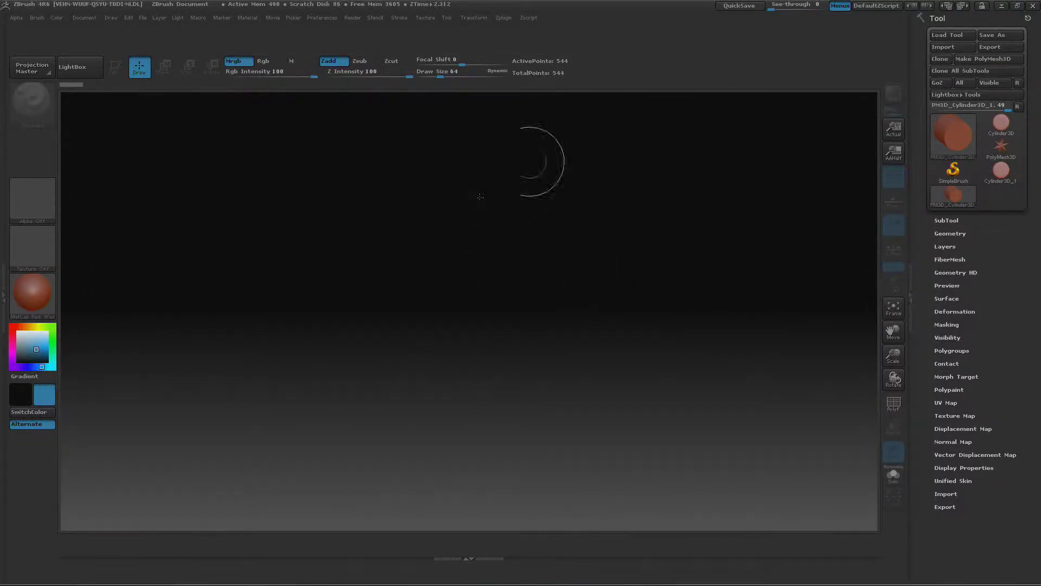
left_click_drag(553, 289, 548, 290, "ctrl+alt")
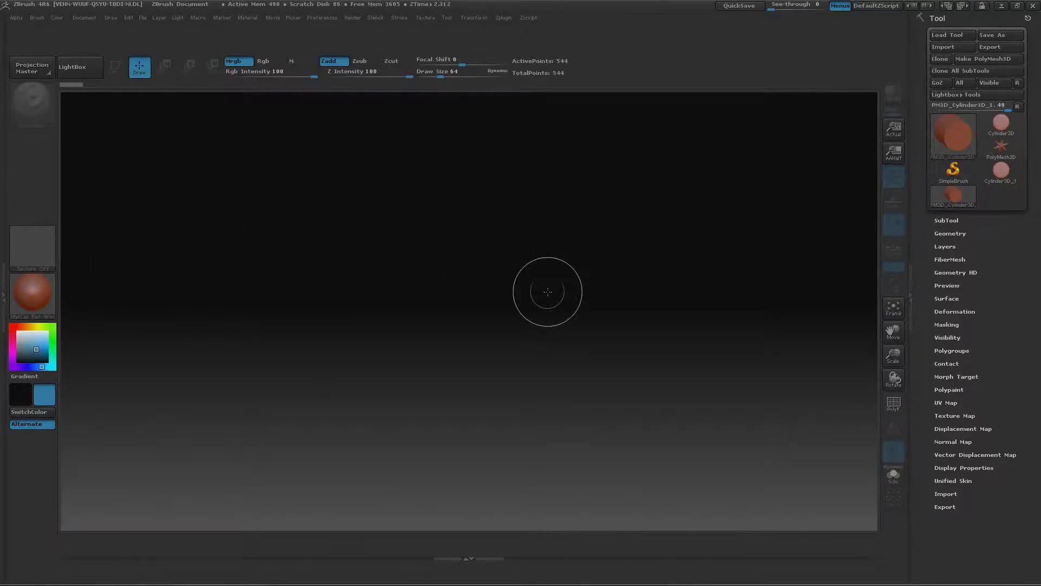
left_click_drag(31, 120, 383, 246, "ctrl+alt")
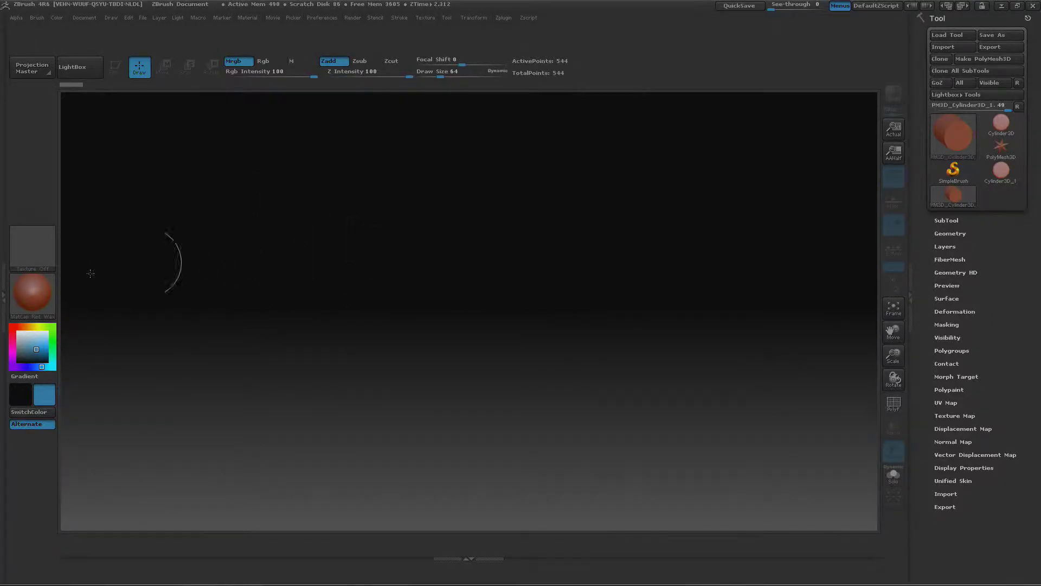
left_click_drag(15, 262, 239, 260, "ctrl+alt")
left_click_drag(27, 310, 267, 265, "ctrl+alt")
left_click_drag(78, 300, 52, 294, "ctrl+alt")
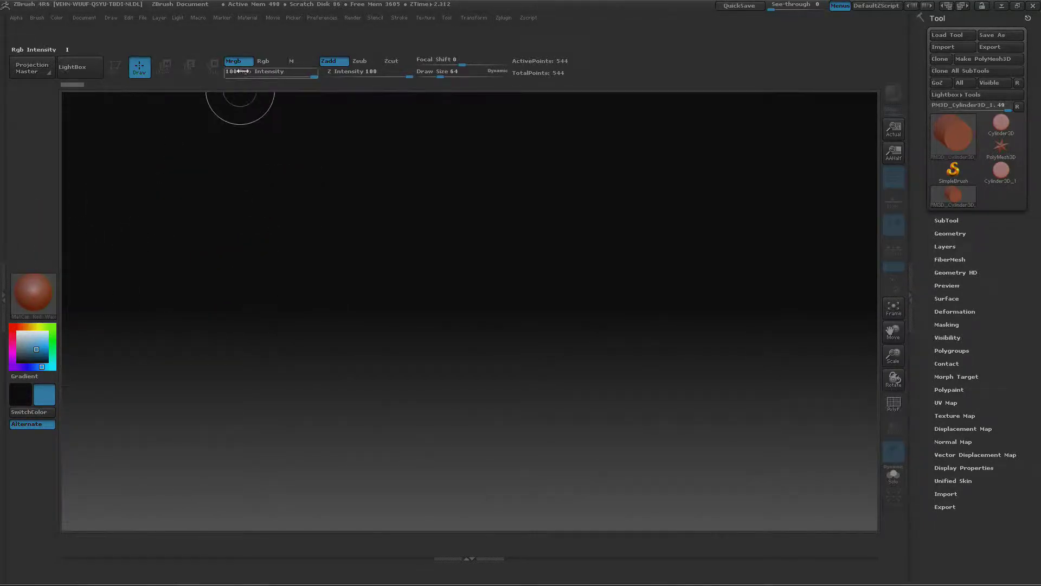
- Place the current material thumbnail on the shelf above the canvas, and switch interface customization off and back on
left_click_drag(298, 54, 388, 35, "ctrl+alt")
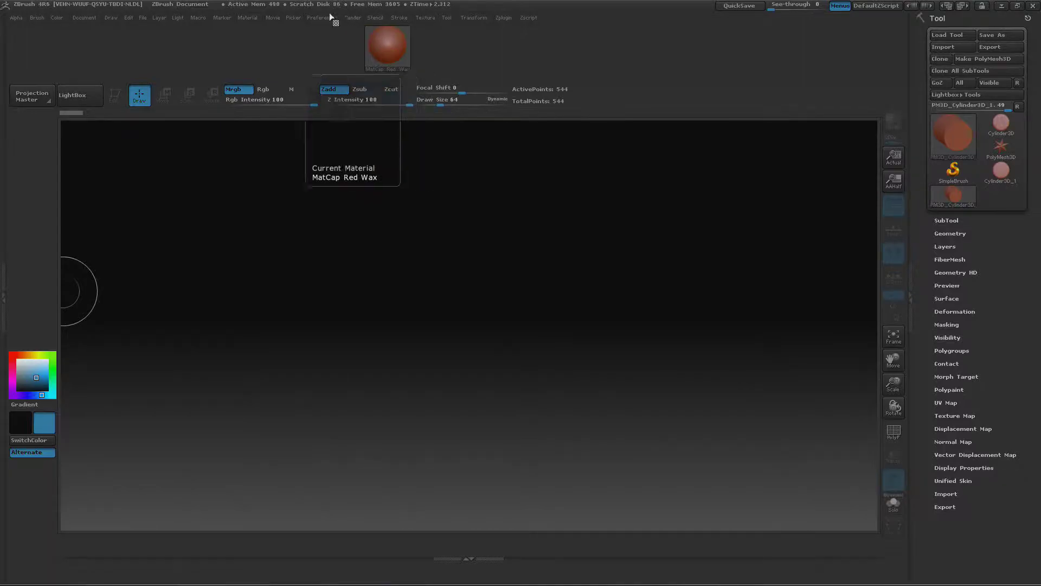
left_click(319, 18)
left_click(319, 17)
left_click(319, 17)
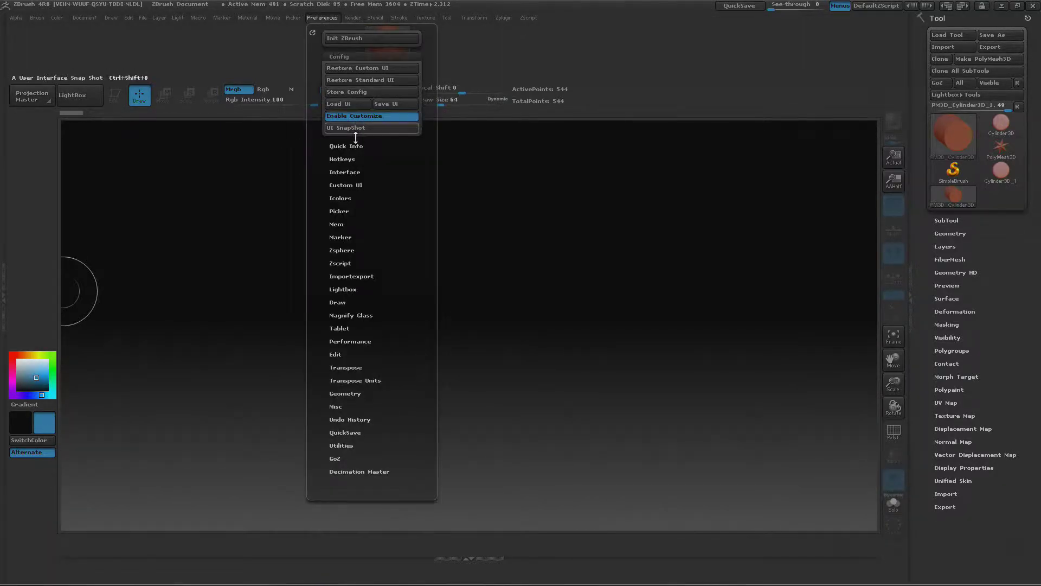
left_click(358, 116)
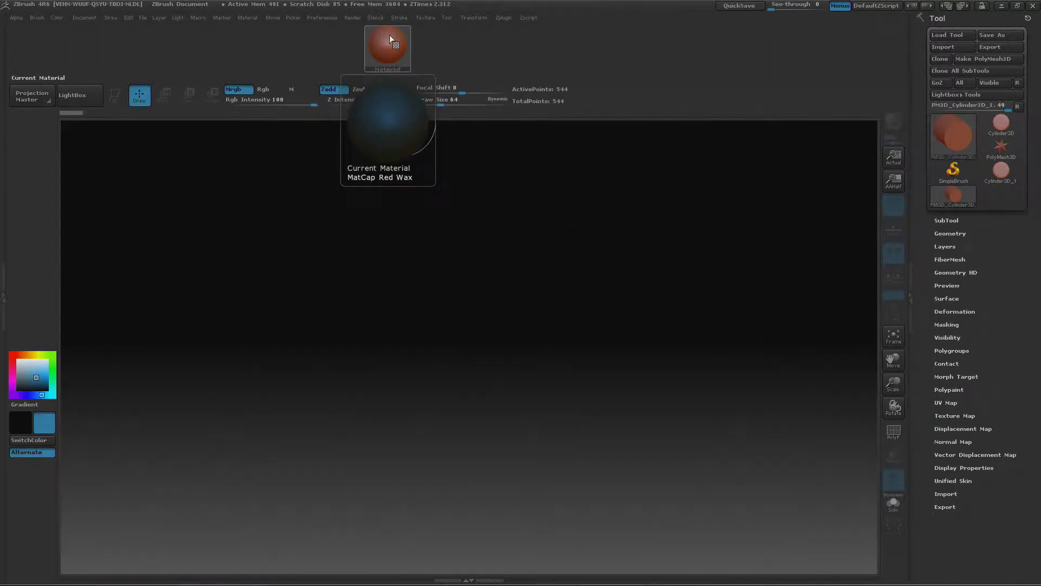
left_click(320, 17)
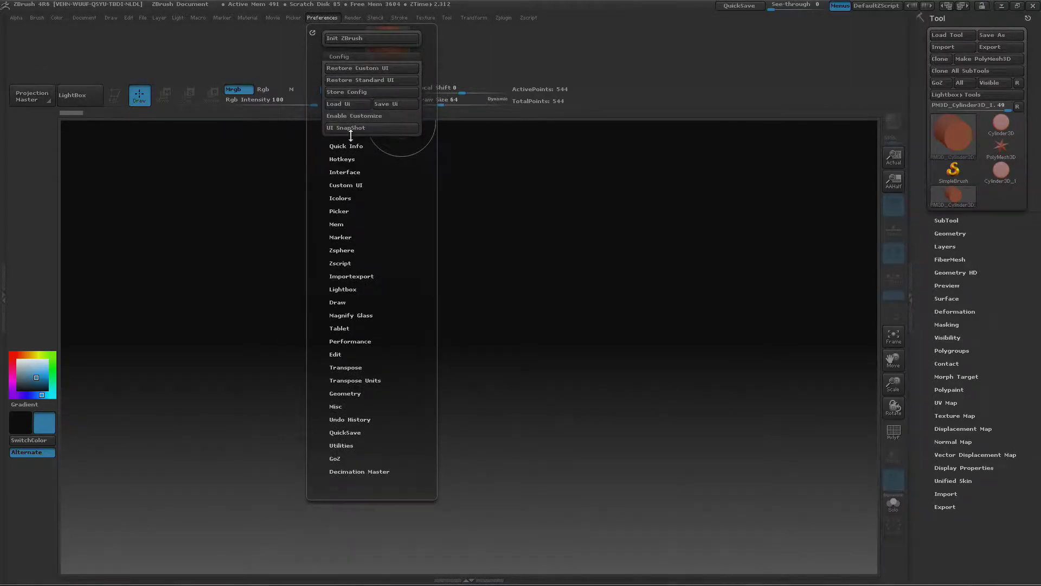
left_click(354, 115)
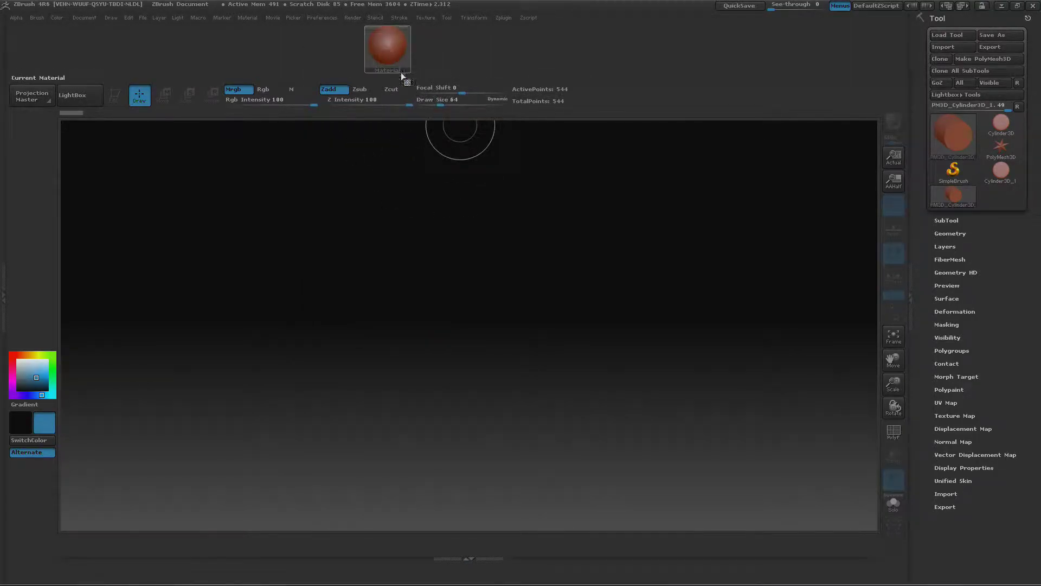
- Remove the current material thumbnail from the shelf above the canvas and turn off interface customization
left_click_drag(387, 47, 313, 5, "ctrl+alt")
left_click(320, 17)
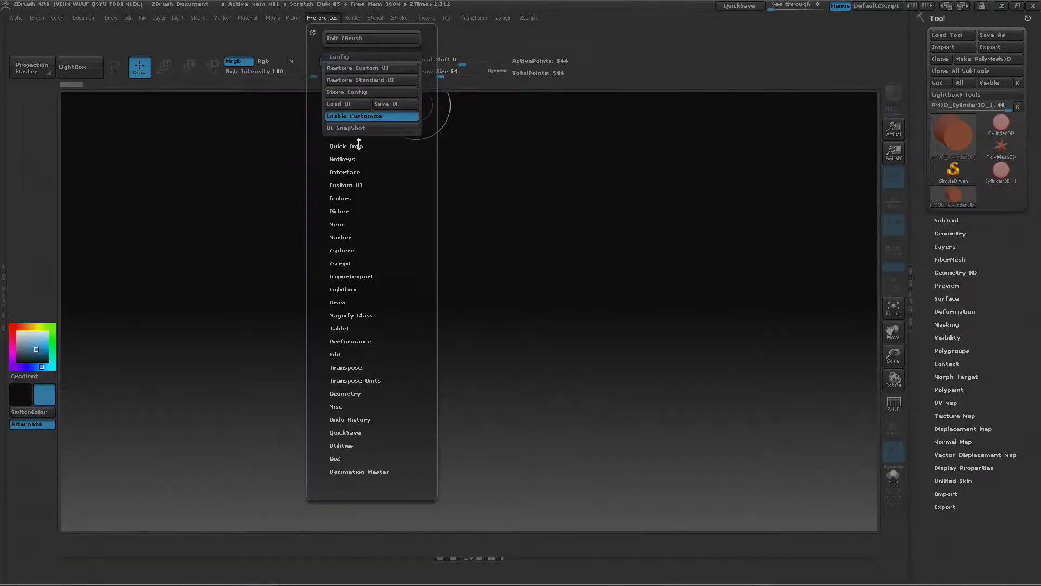
left_click(365, 115)
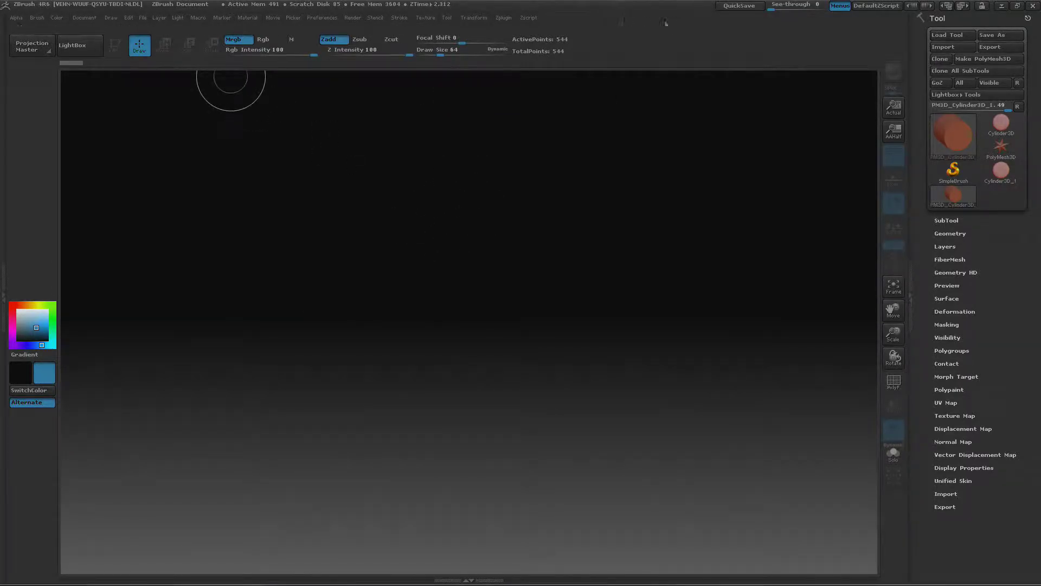
- Enable customization, move the Solo and PolyF buttons and the colour picker to the shelf below the canvas, and disable customization again
left_click(324, 17)
left_click(336, 116)
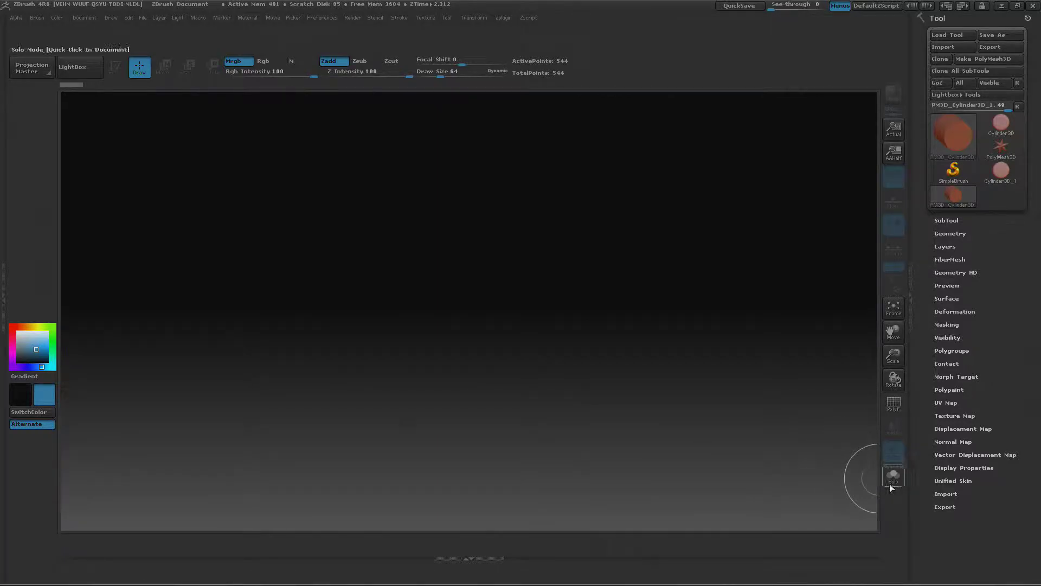
left_click_drag(889, 478, 773, 549, "ctrl+alt")
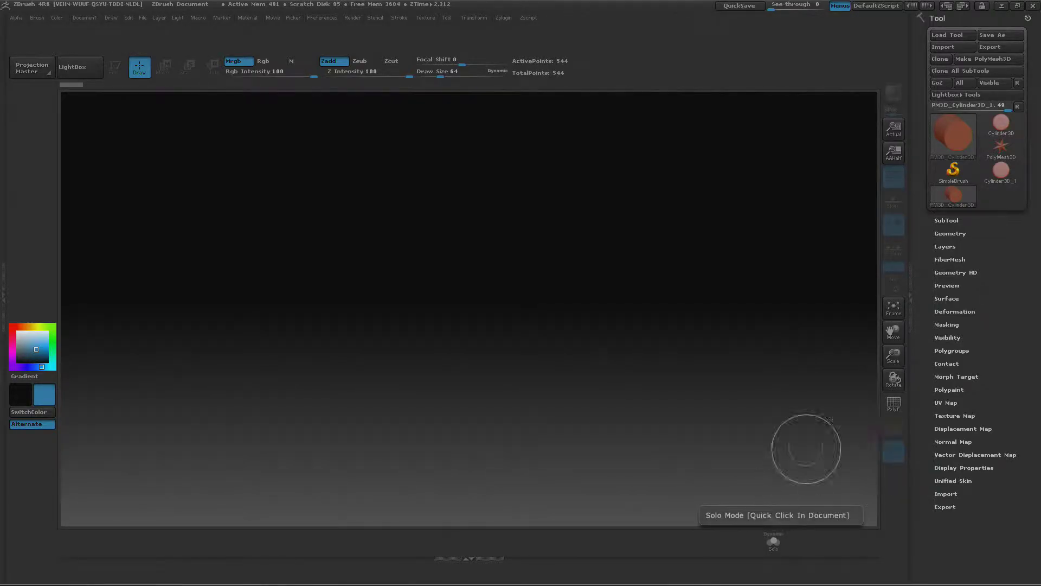
left_click_drag(890, 411, 751, 540, "ctrl+alt")
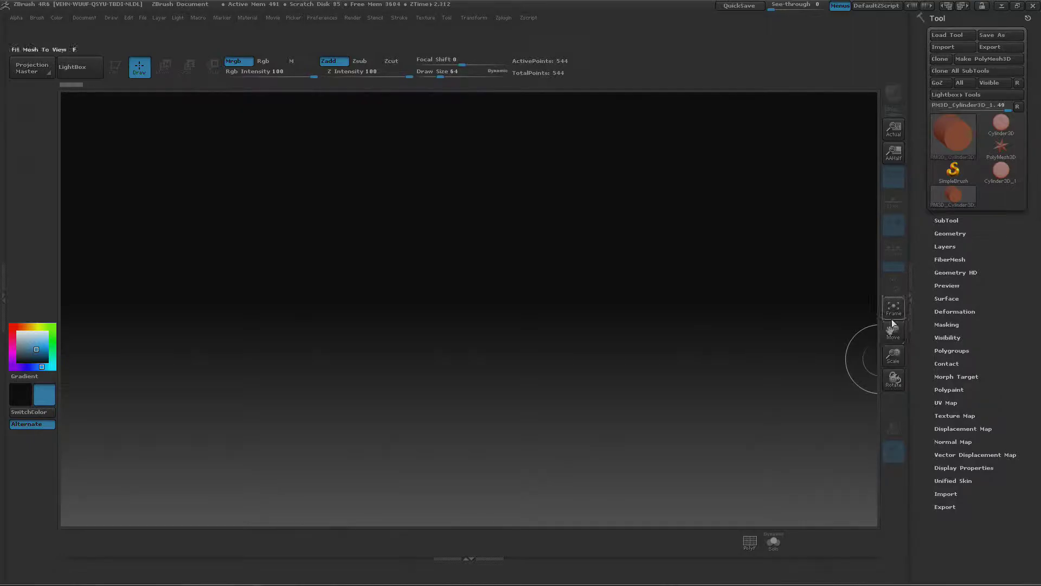
left_click_drag(30, 350, 699, 530, "ctrl+alt")
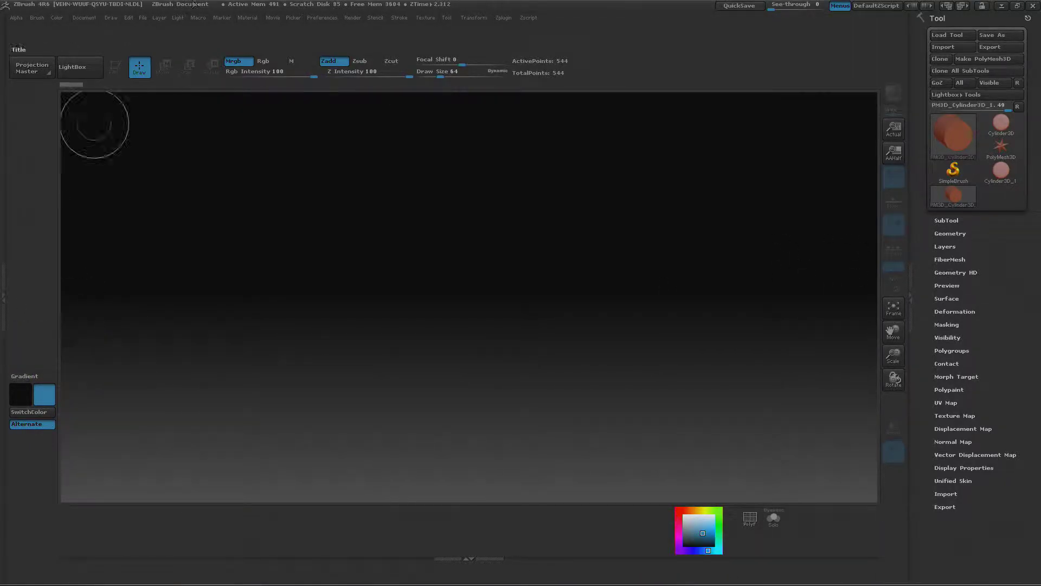
left_click(327, 17)
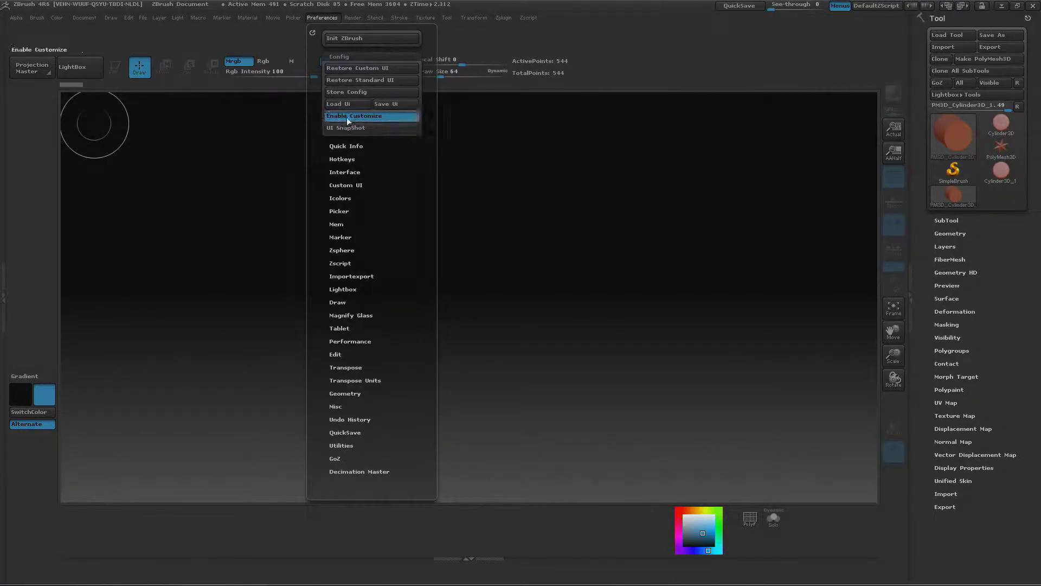
left_click(347, 118)
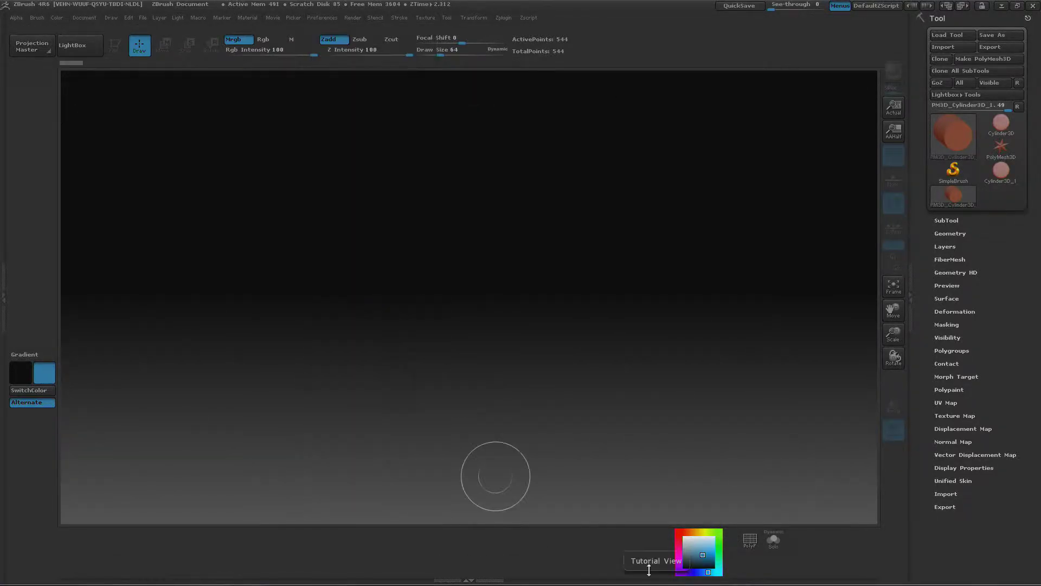
- Re-enable customization, clear the transform buttons beside Draw, and move the Mrgb, Rgb and M buttons into their place
left_click(313, 18)
left_click(337, 116)
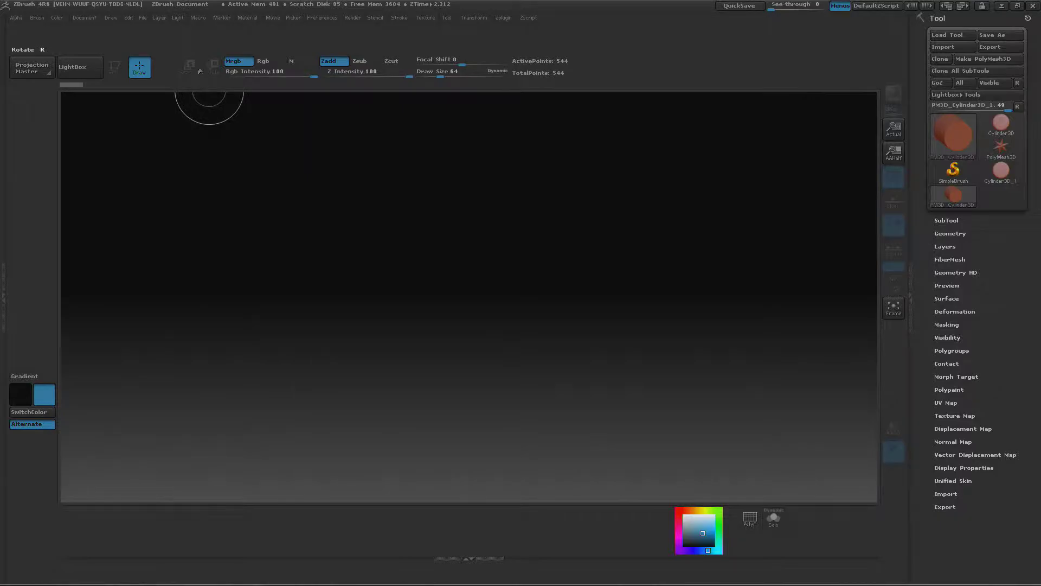
left_click_drag(239, 61, 167, 61, "ctrl+alt")
left_click_drag(268, 62, 222, 61, "ctrl+alt")
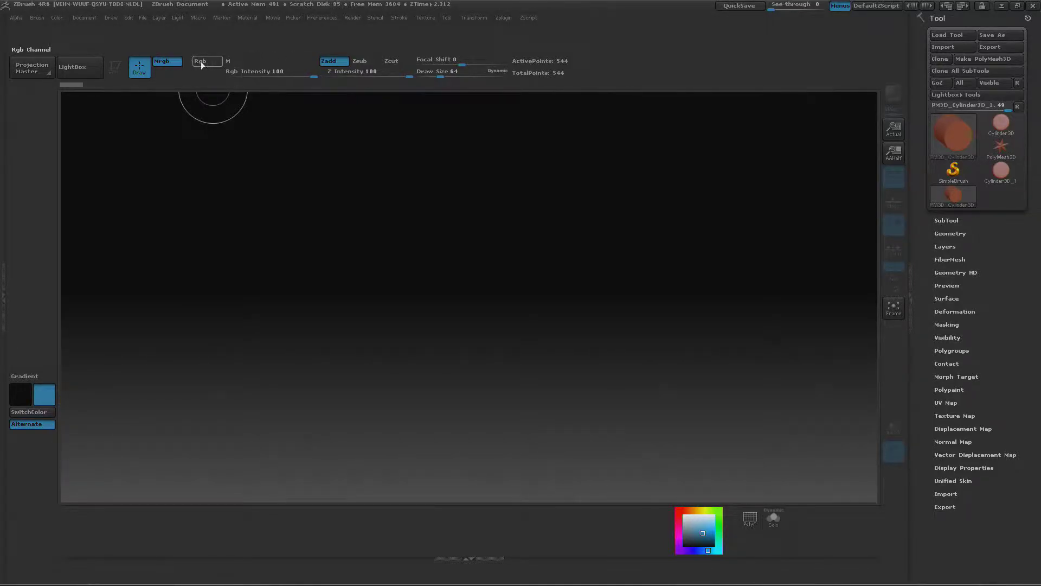
- Move the Rgb, M and Rgb Intensity controls directly beside Mrgb and clear the point-count read-outs from the shelf above the canvas
left_click_drag(195, 60, 219, 64, "ctrl+alt")
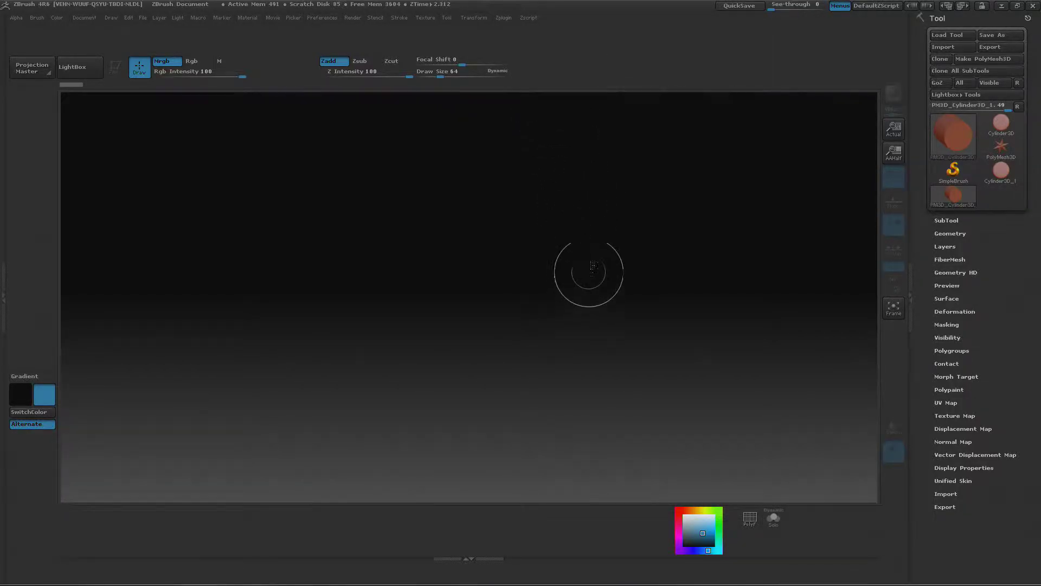
mouse_move(954, 136)
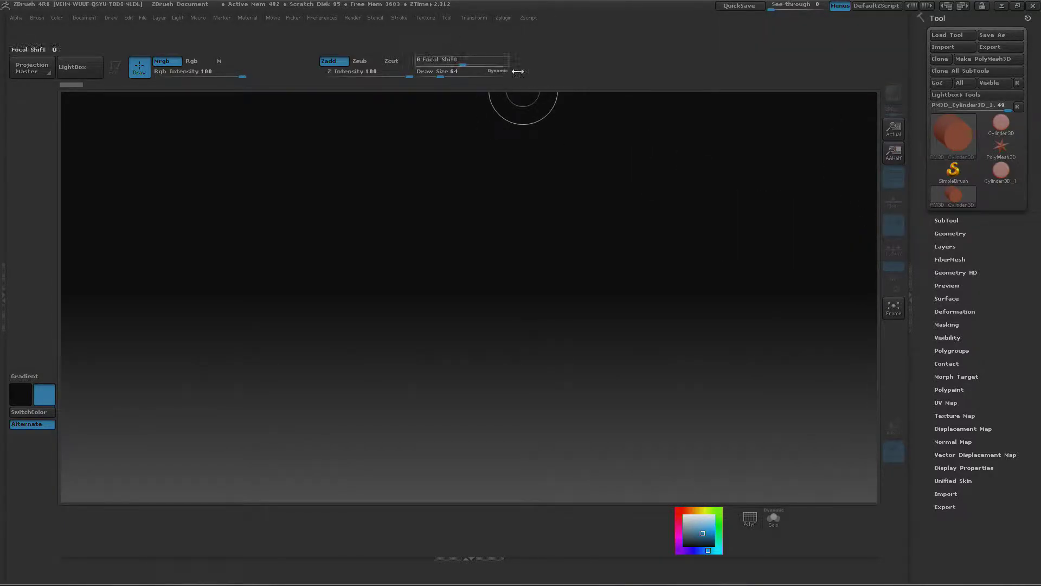
- Dock the Brush palette in the tray that holds the Tool palette
left_click(35, 18)
left_click_drag(34, 32, 977, 81)
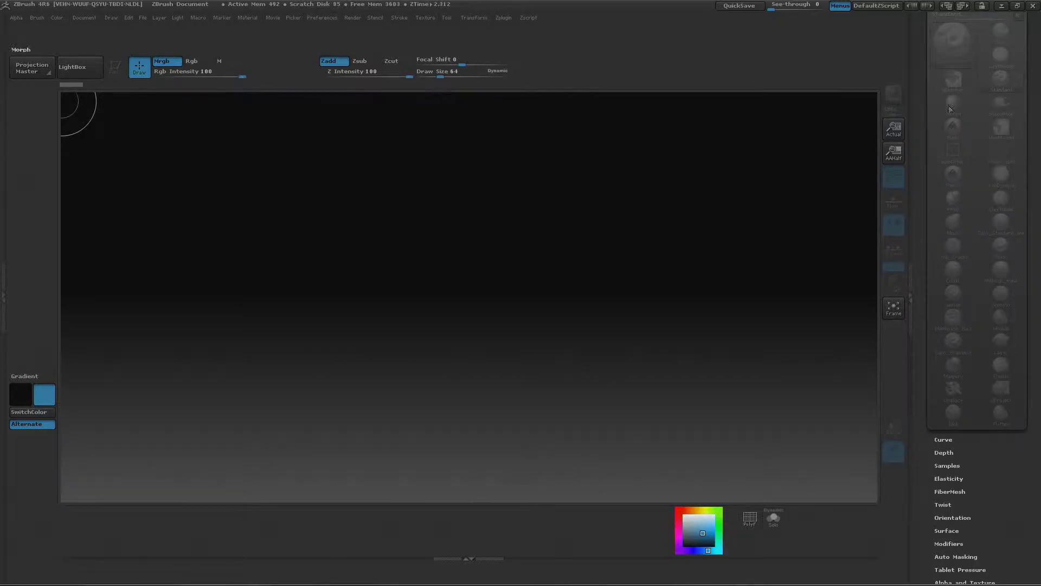
left_click_drag(922, 285, 922, 224)
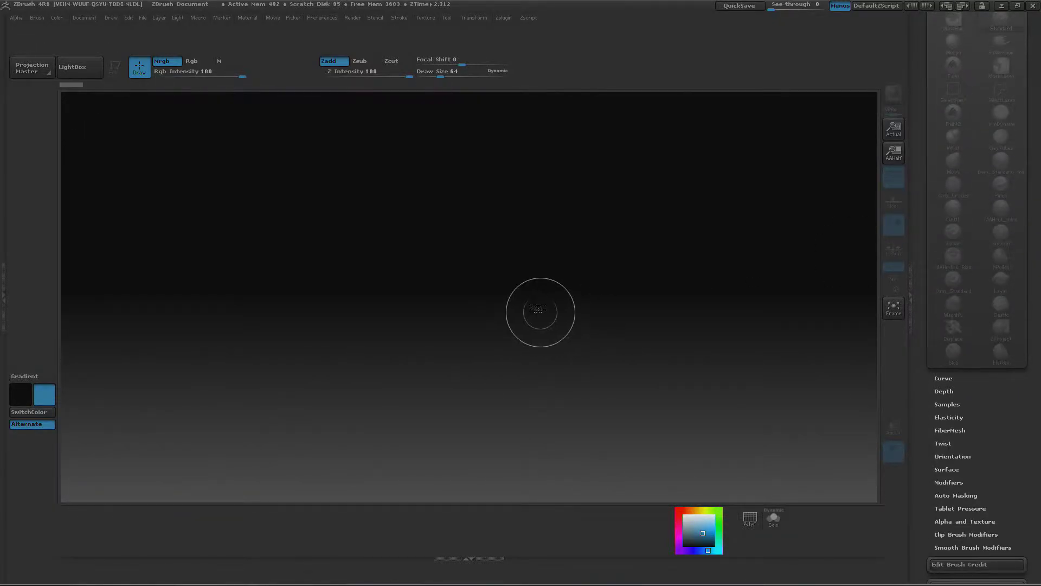
- Draw the PolyMesh cylinder on the canvas and switch it to Edit mode
left_click_drag(494, 271, 511, 465)
key("t")
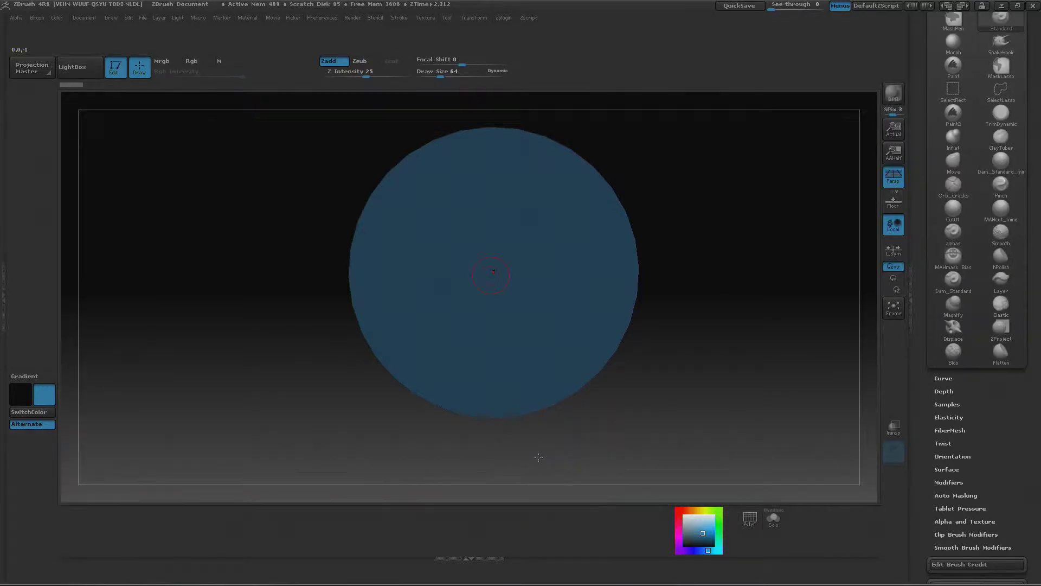
left_click_drag(601, 387, 647, 368)
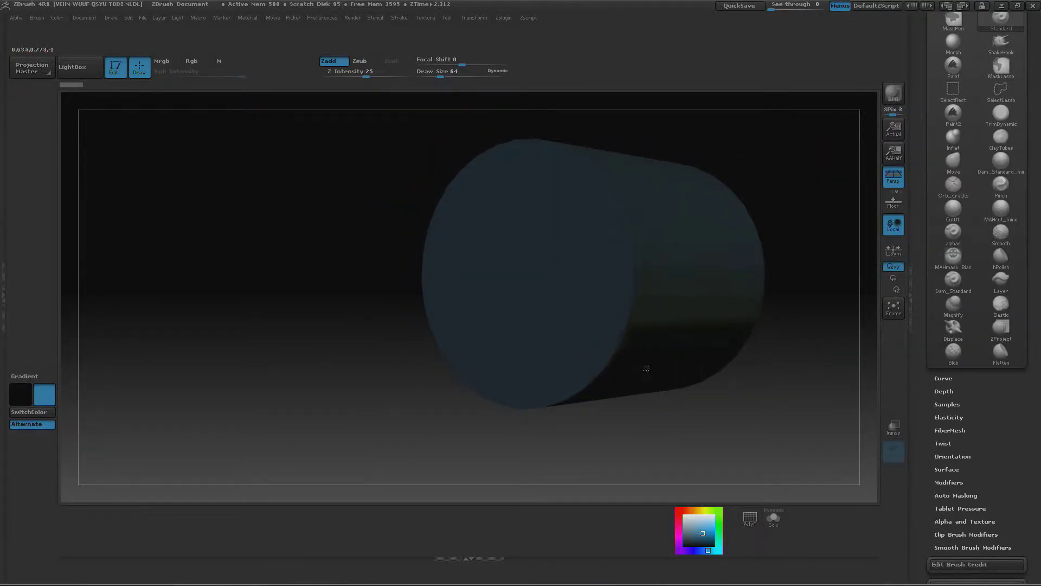
left_click_drag(692, 290, 629, 290)
mouse_move(532, 282)
left_mouse_down()
mouse_move(506, 286)
mouse_move(595, 288)
mouse_move(795, 242)
left_mouse_up()
- Expand the Samples section of the docked Brush palette, keeping the brush thumbnails in view
left_click_drag(914, 203, 917, 341)
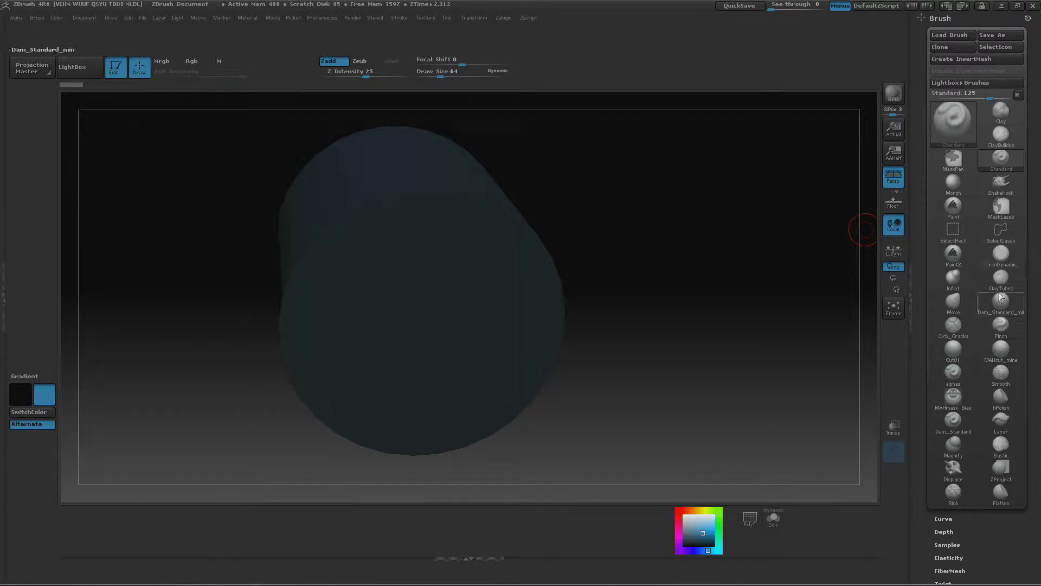
left_click_drag(920, 526, 958, 253)
left_click(942, 274)
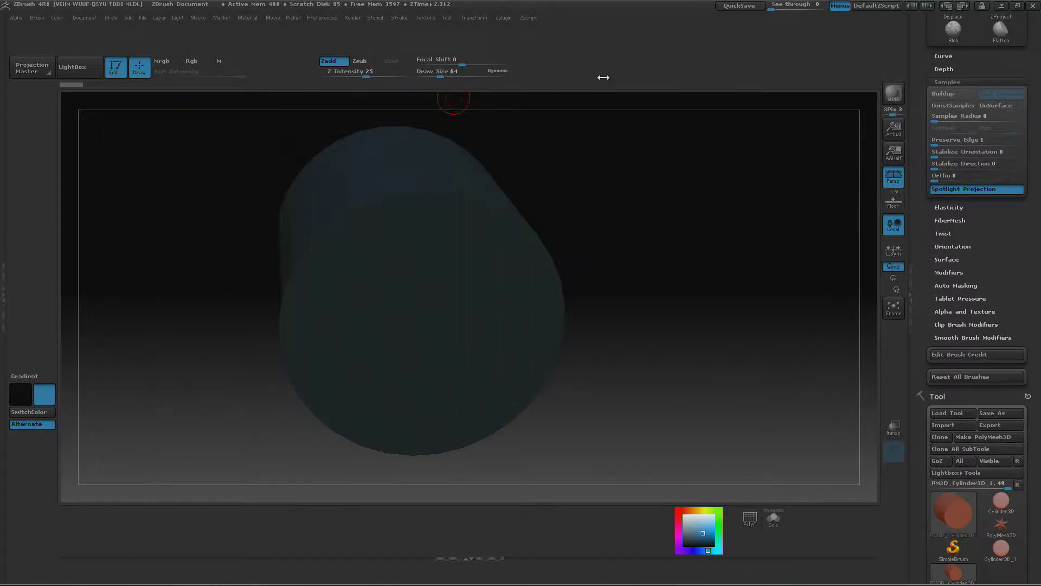
left_click_drag(925, 129, 930, 309)
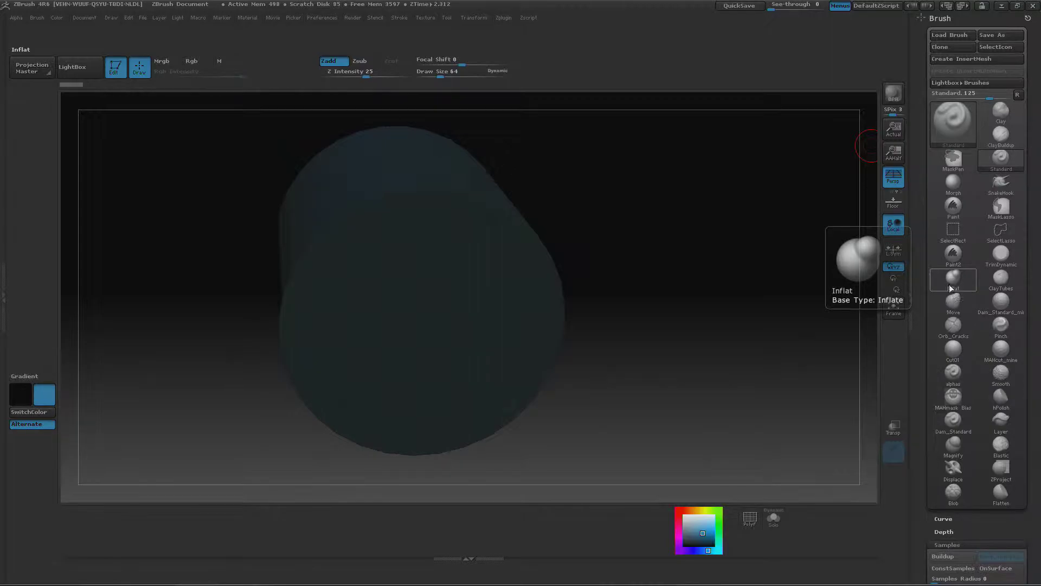
- Place the Morph brush, two copies of Move, Orb_Cracks and Pinch on the shelf below the canvas
key("ctrl")
mouse_move(959, 189)
left_mouse_down("ctrl+alt")
mouse_move(178, 518)
mouse_move(129, 512)
left_mouse_up("ctrl+alt")
mouse_move(953, 301)
left_mouse_down("ctrl+alt")
mouse_move(943, 336)
mouse_move(105, 567)
mouse_move(130, 518)
left_mouse_up("ctrl+alt")
mouse_move(953, 301)
left_mouse_down("ctrl+alt")
mouse_move(499, 545)
mouse_move(96, 547)
left_mouse_up("ctrl+alt")
mouse_move(953, 325)
left_mouse_down("ctrl+alt")
mouse_move(542, 445)
mouse_move(149, 523)
mouse_move(140, 540)
left_mouse_up("ctrl+alt")
mouse_move(1001, 325)
left_mouse_down("ctrl+alt")
mouse_move(139, 512)
mouse_move(177, 521)
left_mouse_up("ctrl+alt")
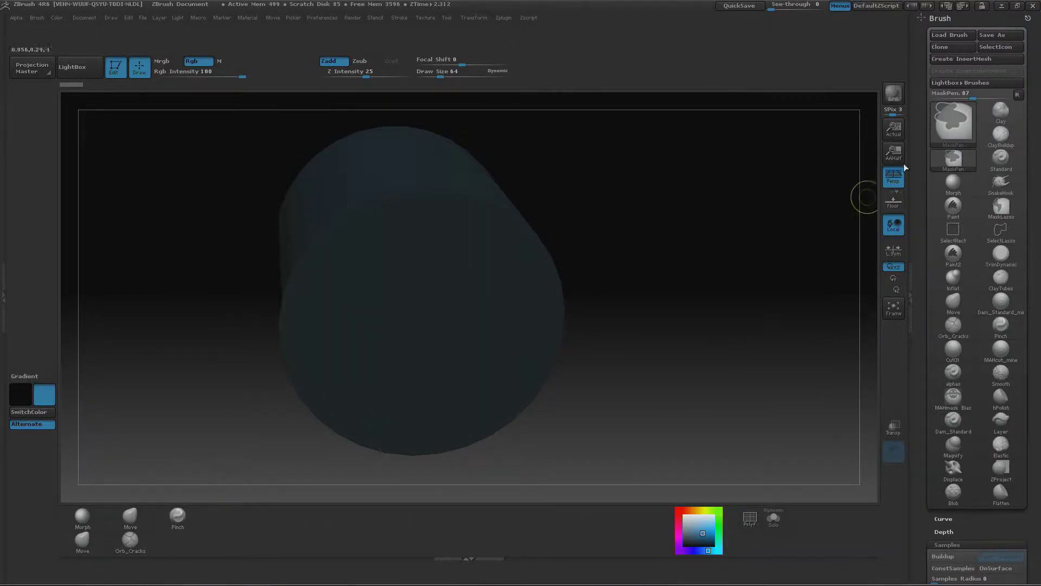
- Place the zbro_Gray_01 and Hazardous_Skin_flatspec materials side by side on the shelf below the canvas
left_click(248, 17)
mouse_move(326, 149)
left_mouse_down("ctrl+alt")
mouse_move(429, 266)
mouse_move(392, 523)
left_mouse_up("ctrl+alt")
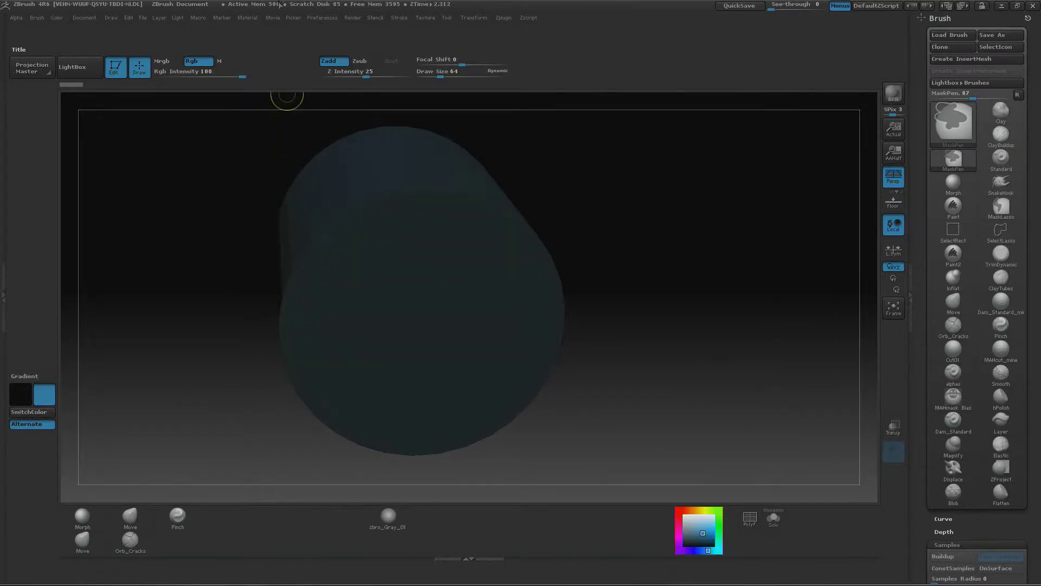
left_click(248, 18)
left_click_drag(284, 185, 284, 185, "ctrl+alt")
left_click_drag(483, 501, 454, 520, "ctrl+alt")
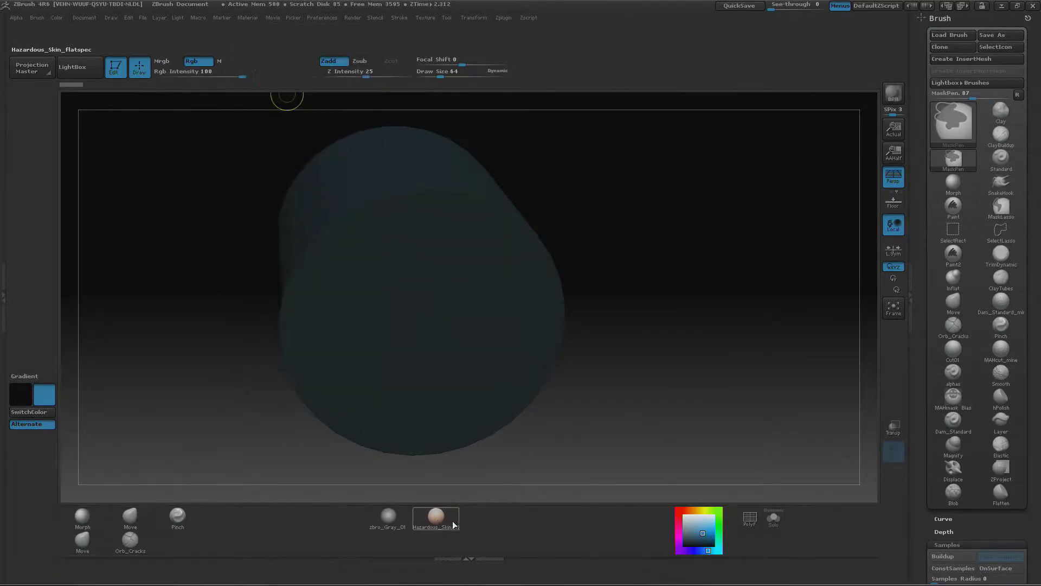
left_click(111, 18)
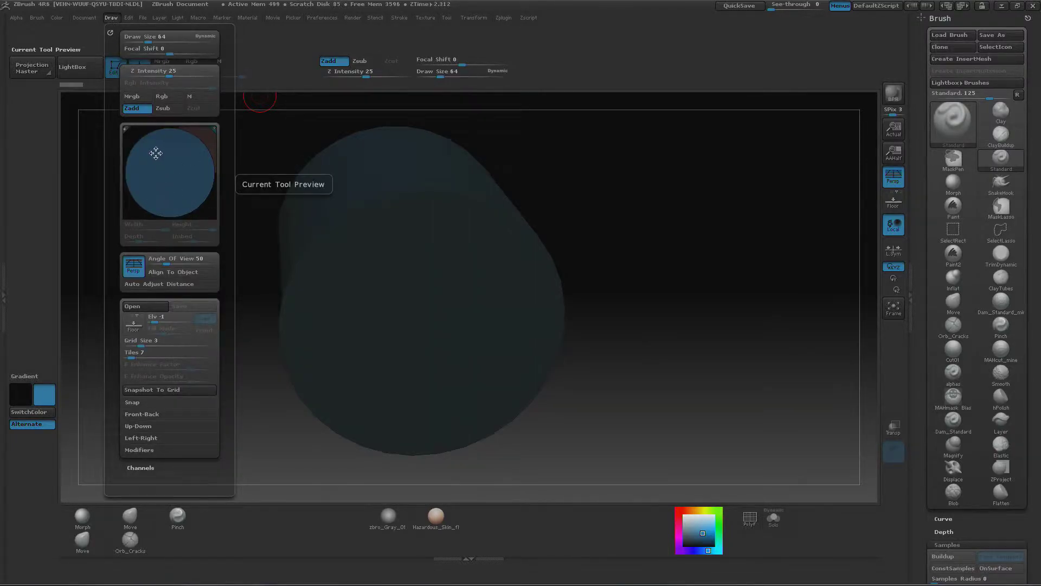
left_click(111, 18)
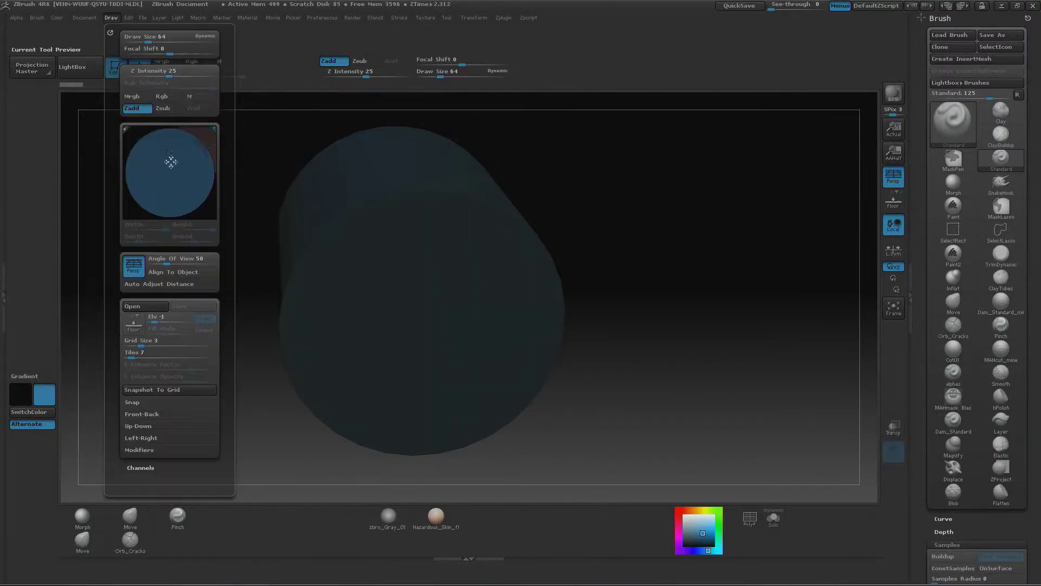
mouse_move(174, 163)
left_mouse_down("ctrl")
mouse_move(46, 204)
mouse_move(345, 525)
mouse_move(333, 526)
mouse_move(174, 163)
left_mouse_up("ctrl")
left_click(860, 259)
left_click(747, 335)
- Remove the Gradient button and move both colour swatches, SwitchColor and Alternate from the side shelf to beside the colour picker
key("ctrl")
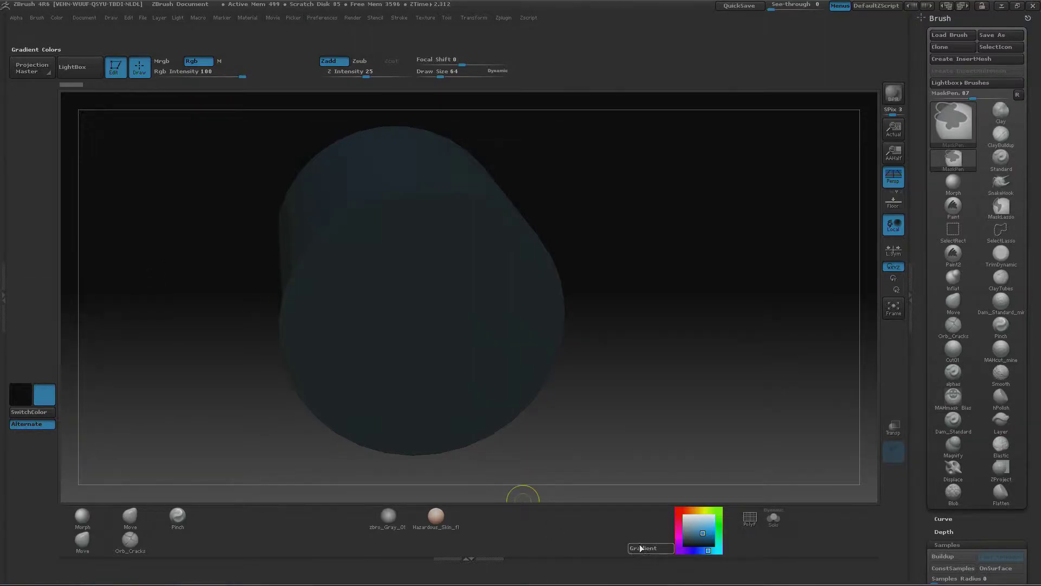
left_click_drag(43, 390, 663, 542, "ctrl+alt")
left_click_drag(21, 394, 640, 542, "ctrl+alt")
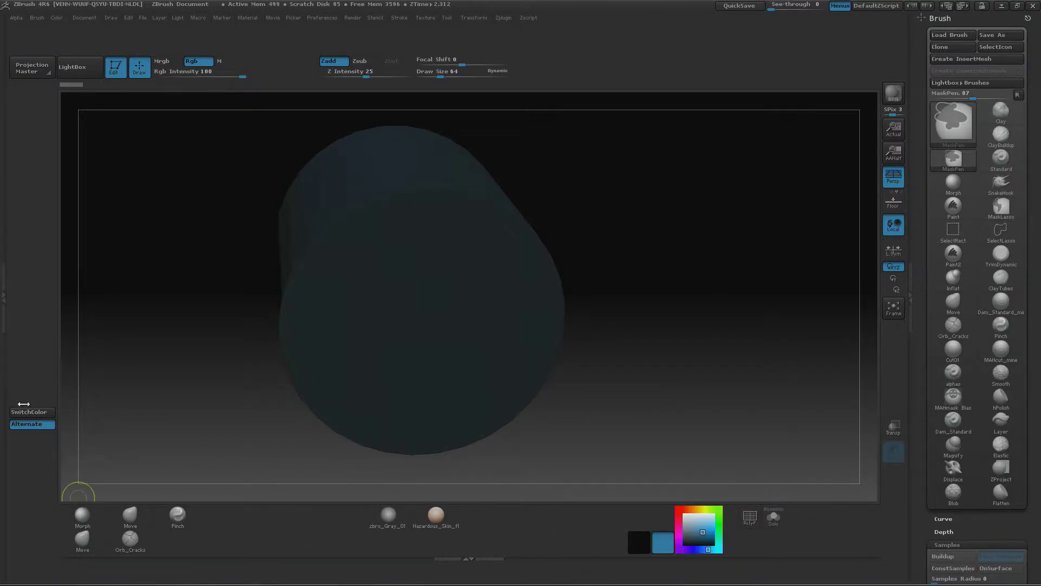
left_click_drag(31, 414, 645, 511, "ctrl+alt")
left_click_drag(33, 434, 650, 525, "ctrl+alt")
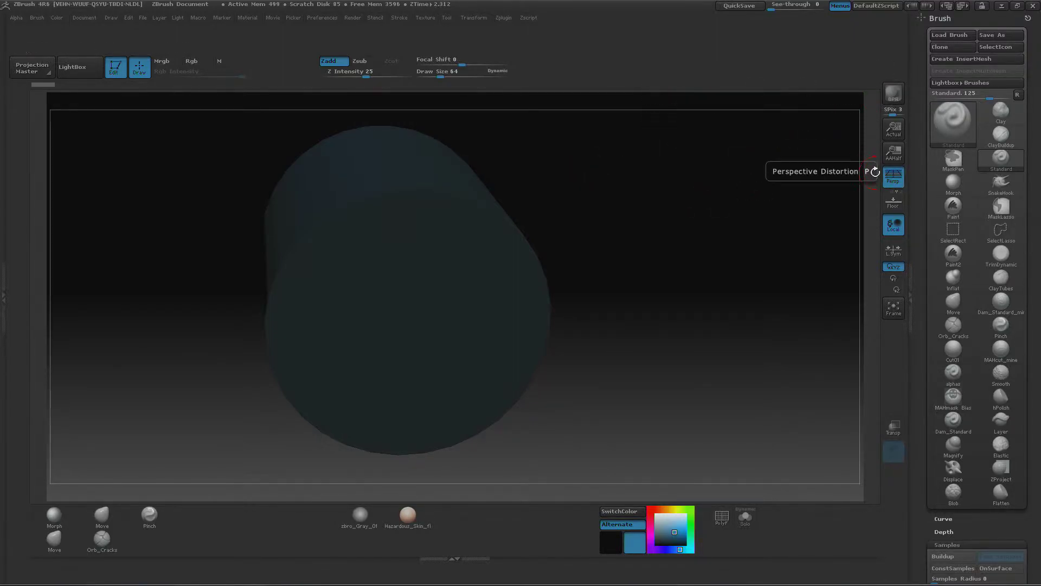
- Turn off Wide Buttons in the UI section of the interface preferences
mouse_move(919, 122)
left_mouse_down()
mouse_move(922, 51)
mouse_move(911, 216)
left_mouse_up()
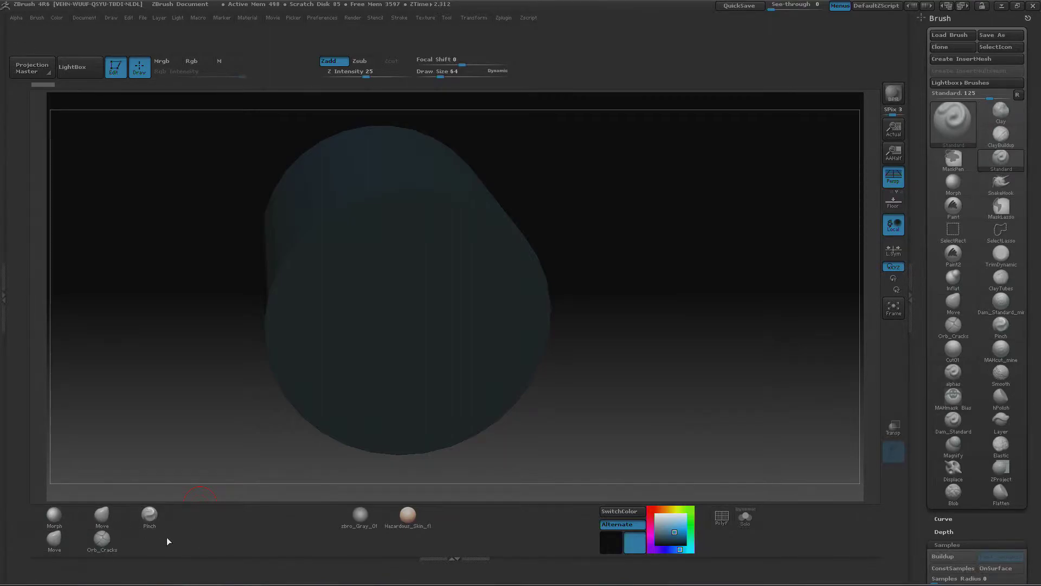
left_click(239, 106)
left_click(322, 19)
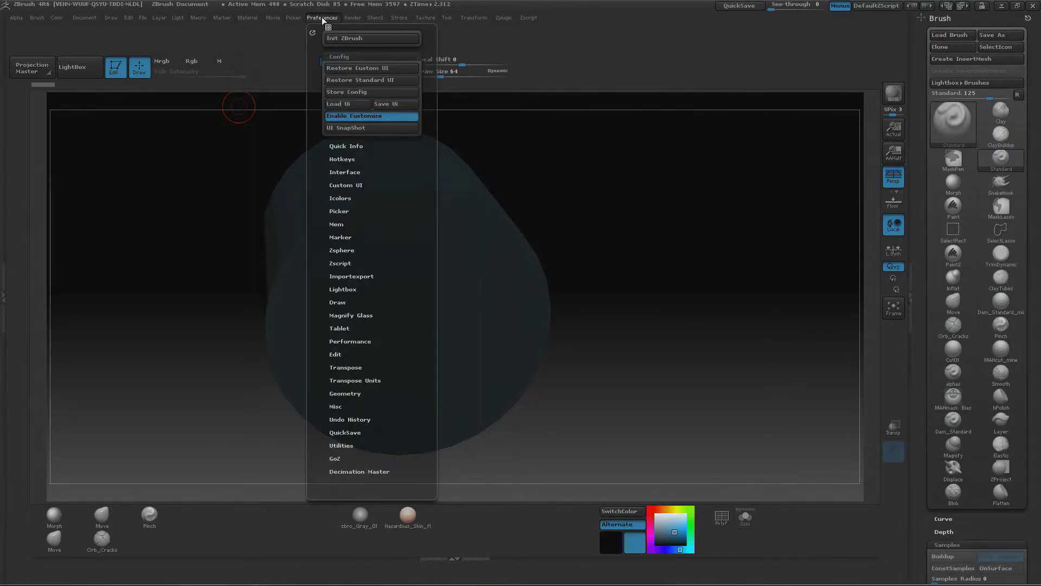
left_click(344, 171)
left_click(330, 108)
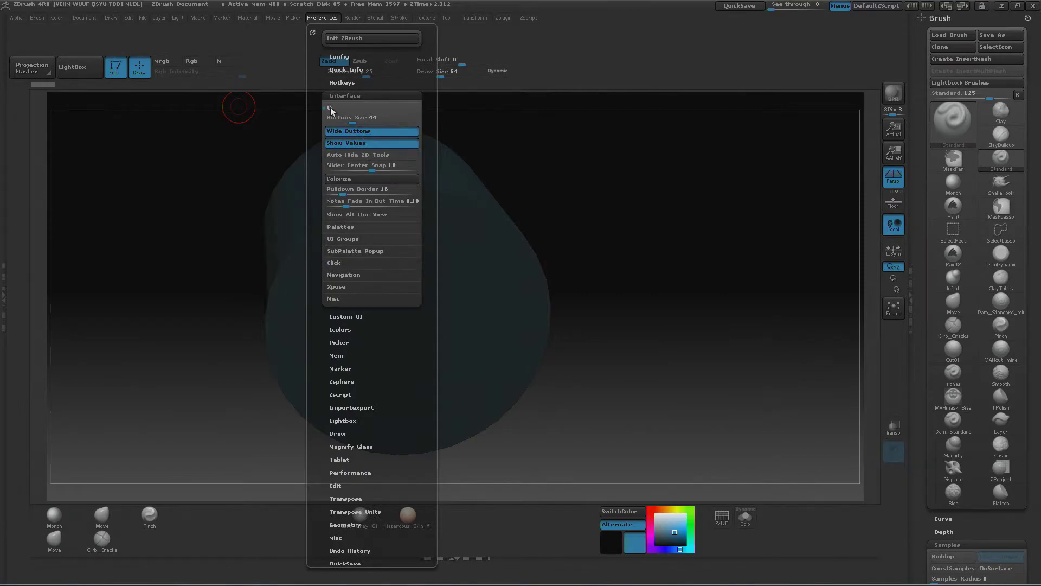
left_click(349, 133)
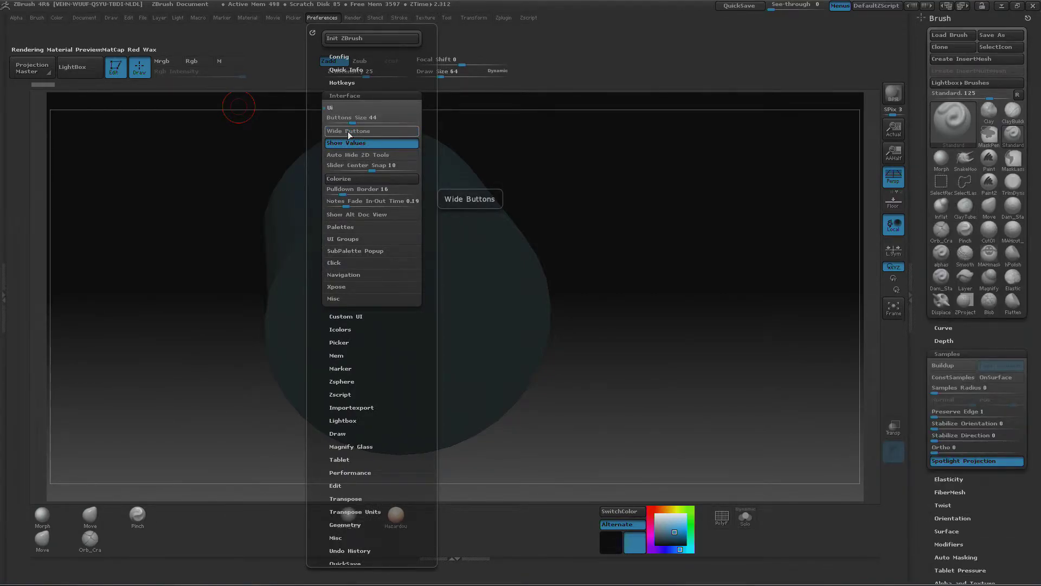
- Toggle Wide Buttons on and off several times to compare the thumbnail widths, leaving it off
left_click(347, 132)
left_click(347, 131)
left_click(347, 131)
left_click(347, 131)
left_click(347, 132)
left_click(347, 131)
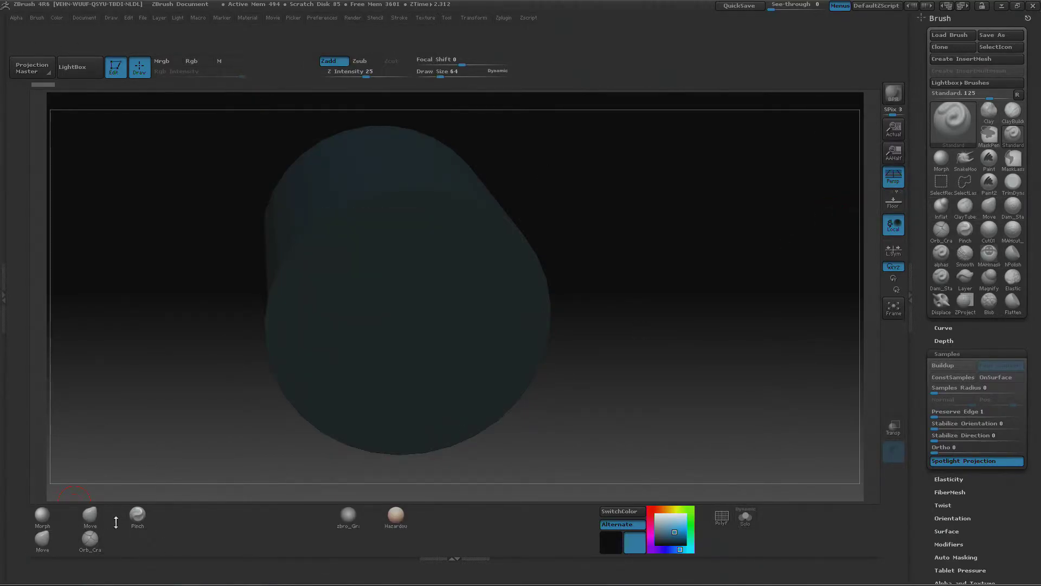
- Close the gaps between the brush thumbnails on the shelf below the canvas and move both material thumbnails nearer to them
mouse_move(90, 515)
left_mouse_down("ctrl+alt")
mouse_move(66, 516)
mouse_move(90, 516)
mouse_move(66, 538)
left_mouse_up("ctrl+alt")
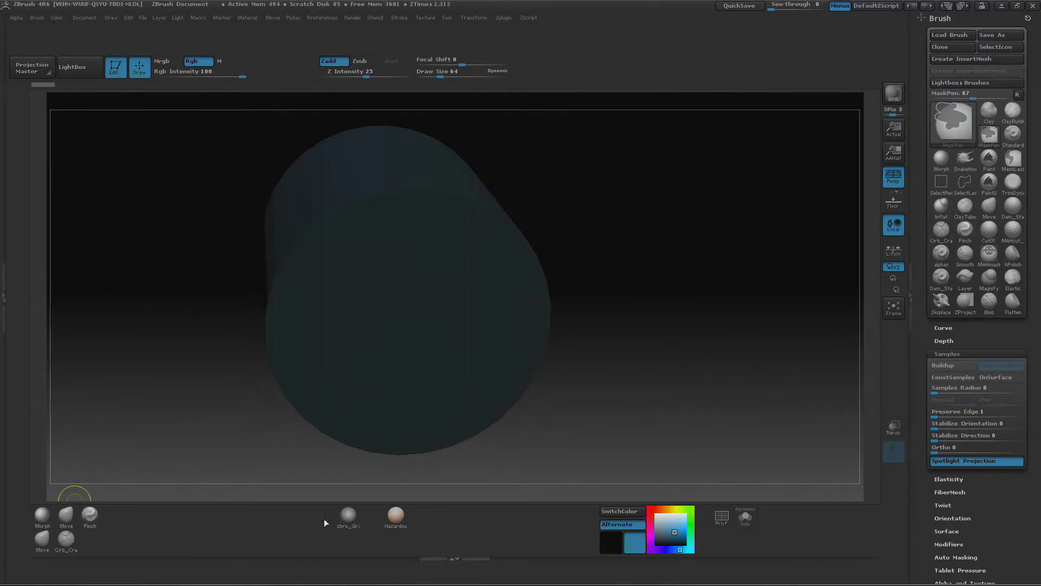
left_click_drag(408, 519, 247, 522, "ctrl+alt")
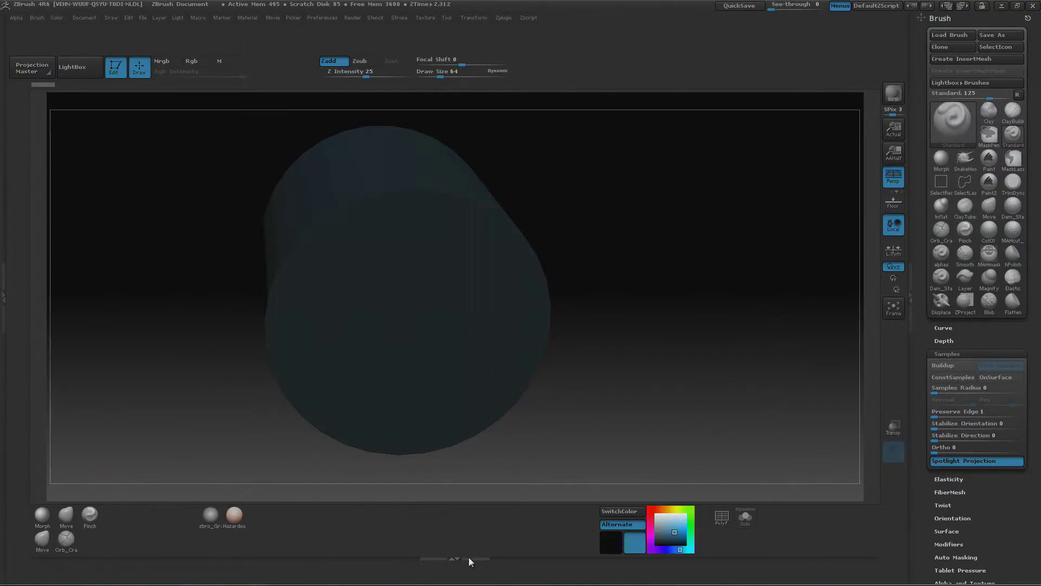
- Place the Mirror and Smart ReSym buttons from the Tool palette's Deformation section on the shelf above the canvas
left_click_drag(931, 487, 933, 343)
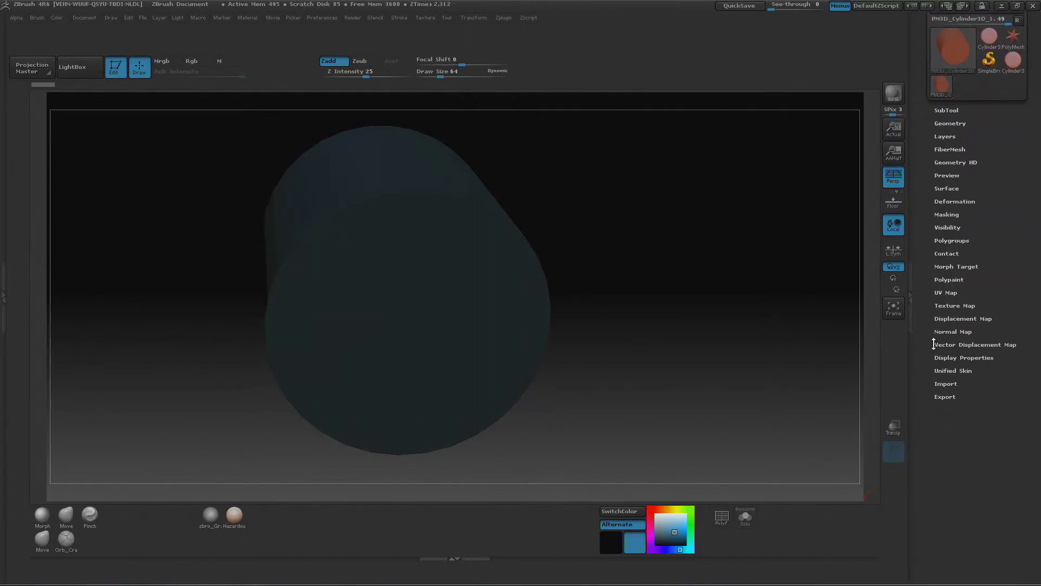
left_click(960, 202)
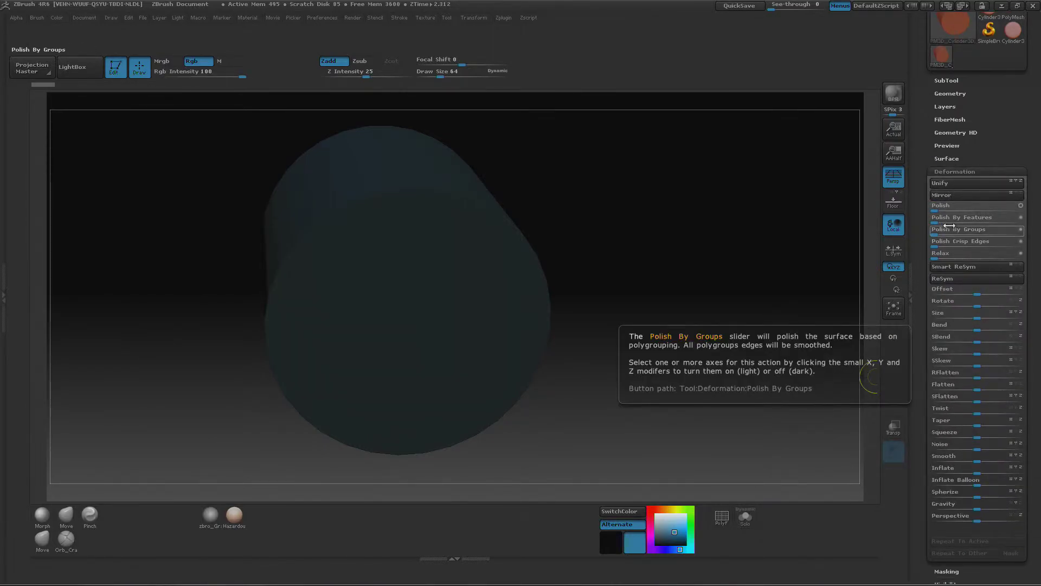
left_click_drag(966, 196, 846, 58, "ctrl+alt")
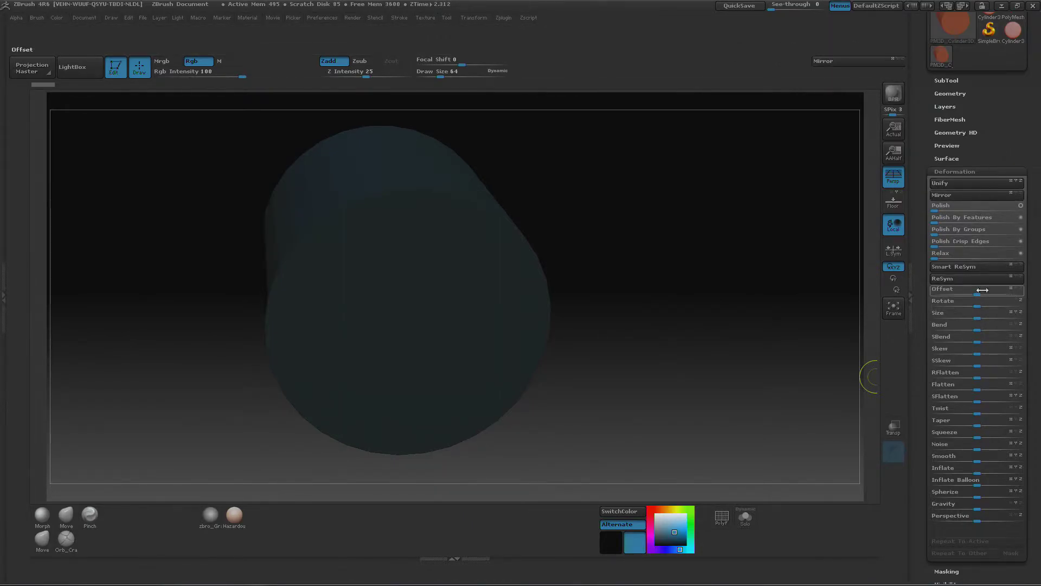
left_click_drag(955, 265, 835, 72, "ctrl+alt")
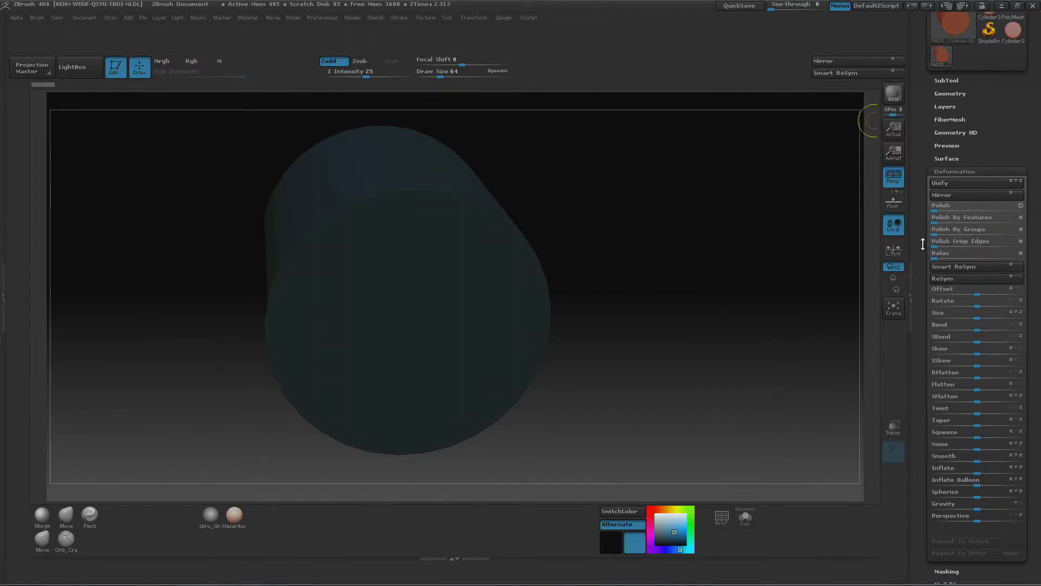
- Expand the Masking section's cavity options and place the Mask By Cavity button on the shelf above the canvas
scroll(923, 244, "down", 6)
left_click(952, 231)
scroll(934, 209, "up", 2)
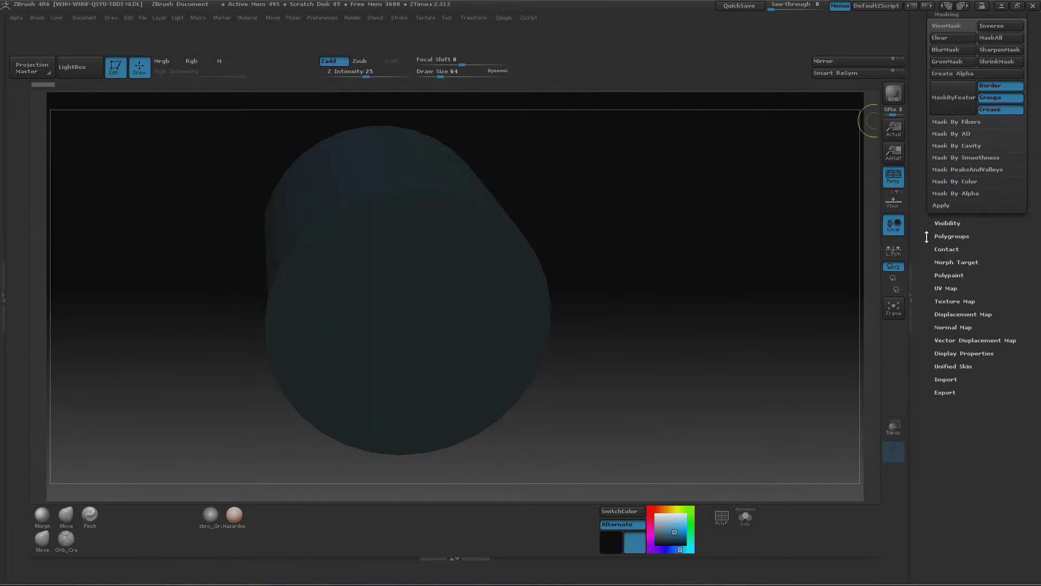
left_click(969, 180)
left_click_drag(966, 193, 724, 57, "ctrl+alt")
- Place the Morph Target section's StoreMT button directly below Mask By Cavity on the shelf above the canvas
scroll(924, 249, "down", 5)
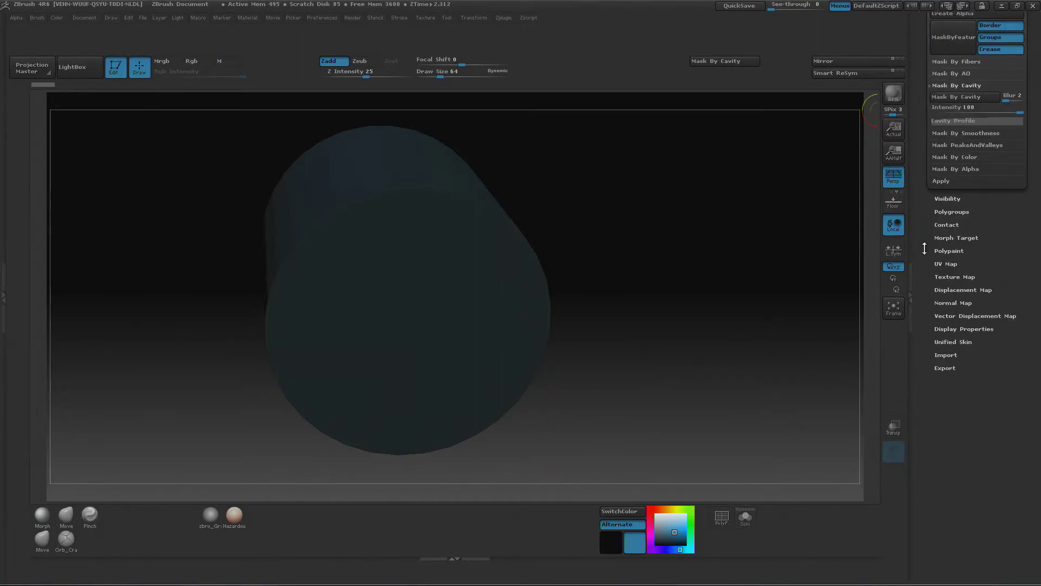
left_click(956, 238)
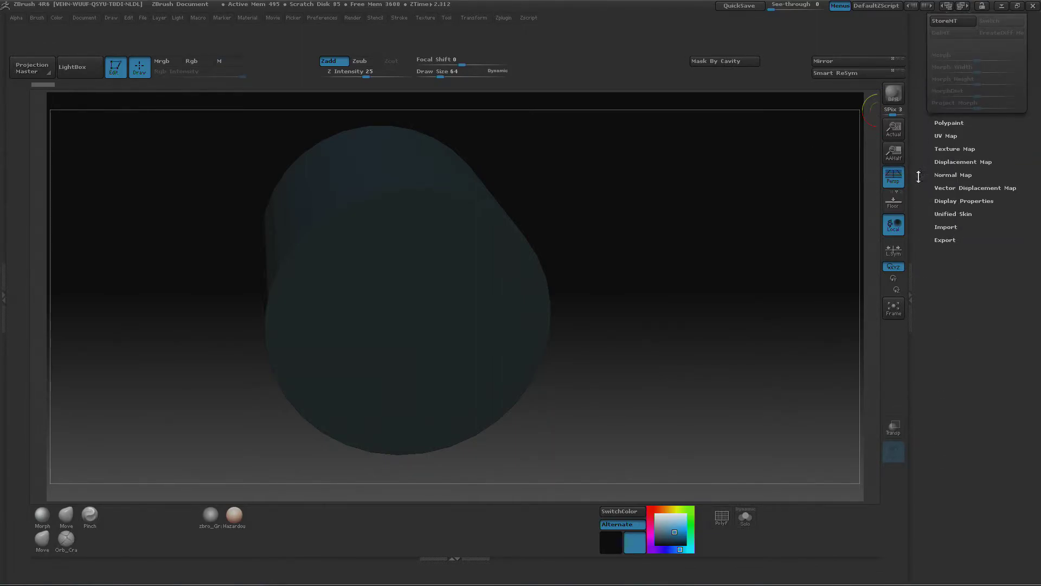
left_click_drag(959, 132, 732, 72, "ctrl+alt")
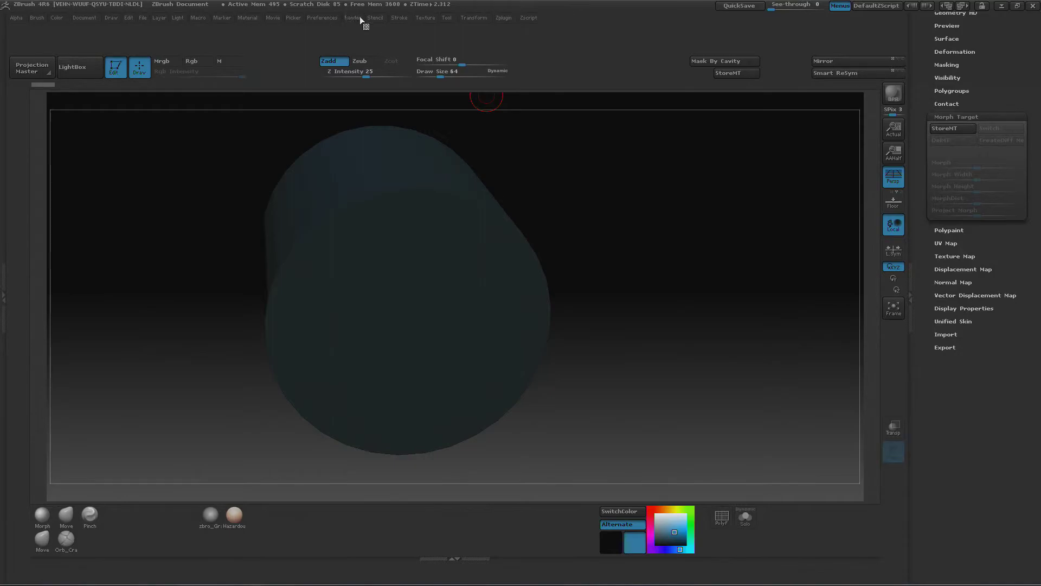
- Collapse the interface preferences and turn off interface customization
left_click(321, 18)
left_click(350, 142)
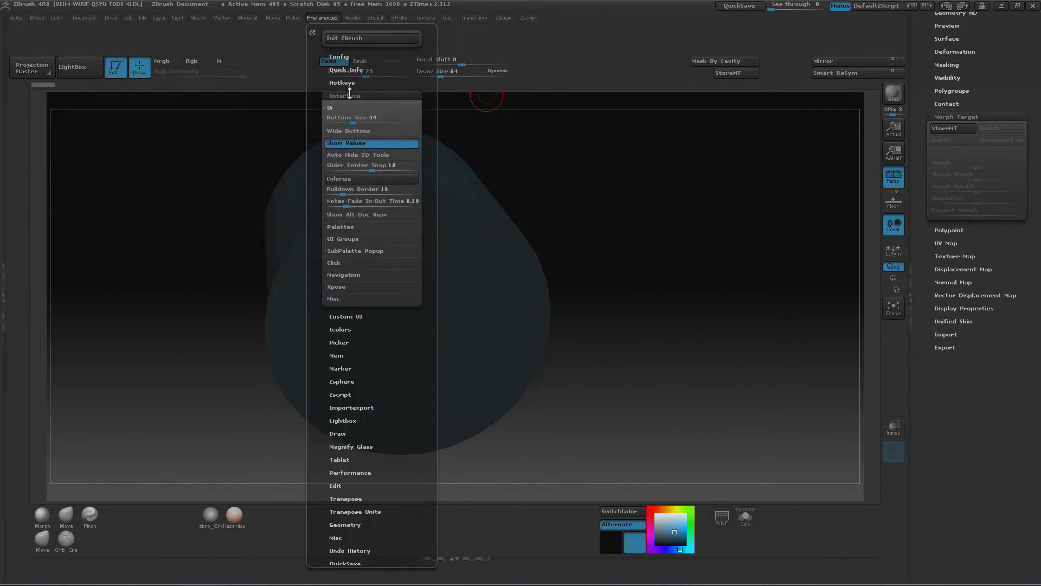
left_click(351, 95)
left_click(339, 56)
left_click(360, 116)
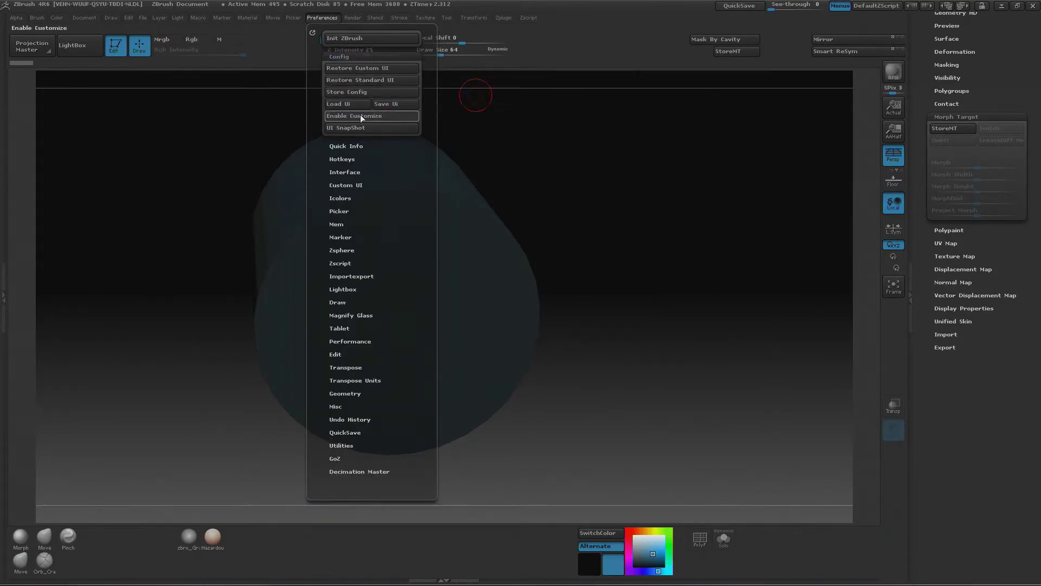
left_click_drag(535, 230, 547, 189)
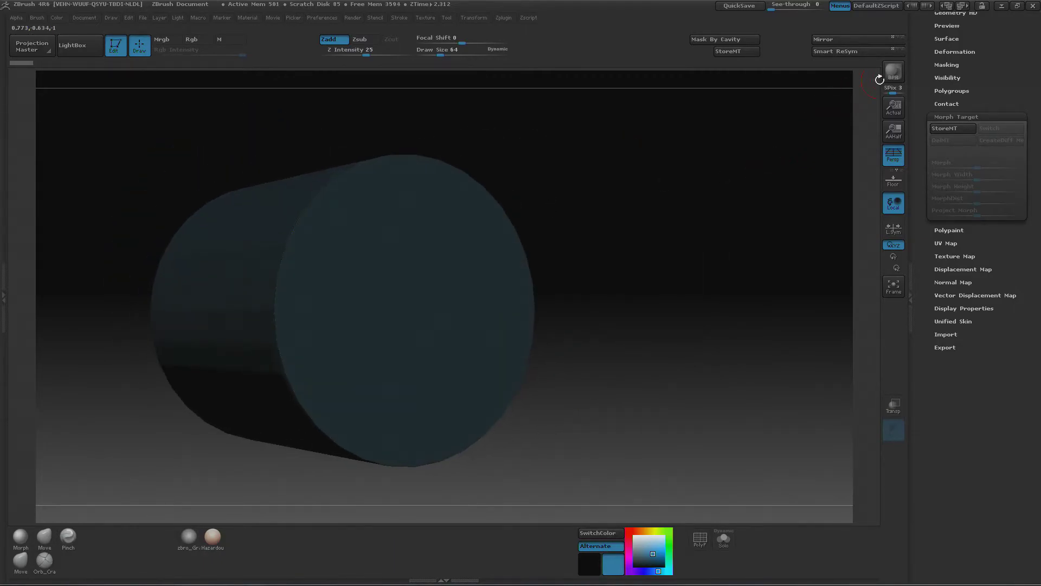
- Create a new document sized to the window, discarding the unsaved changes in the current document
left_click(84, 17)
left_click(84, 18)
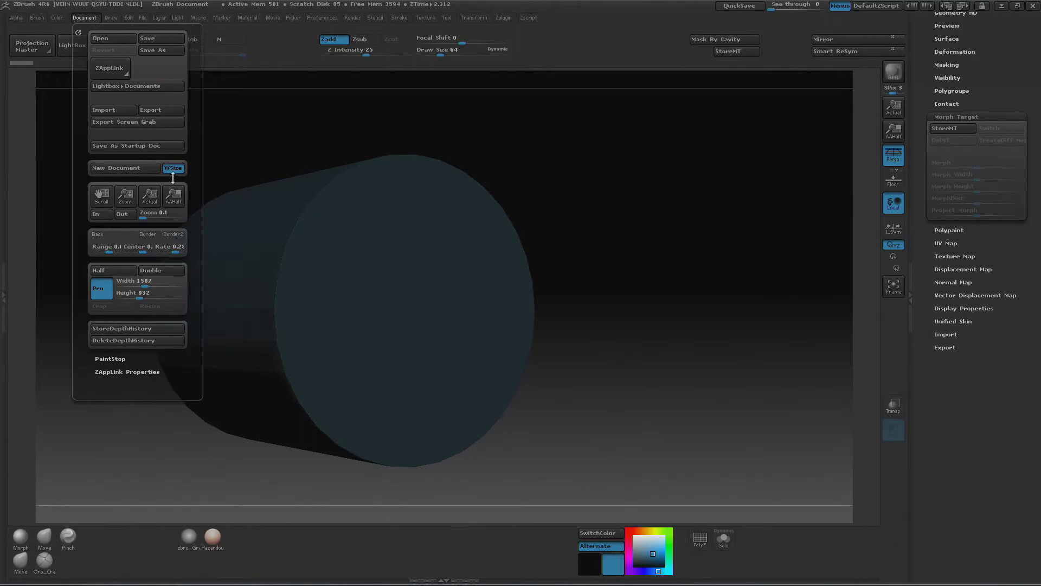
left_click(117, 169)
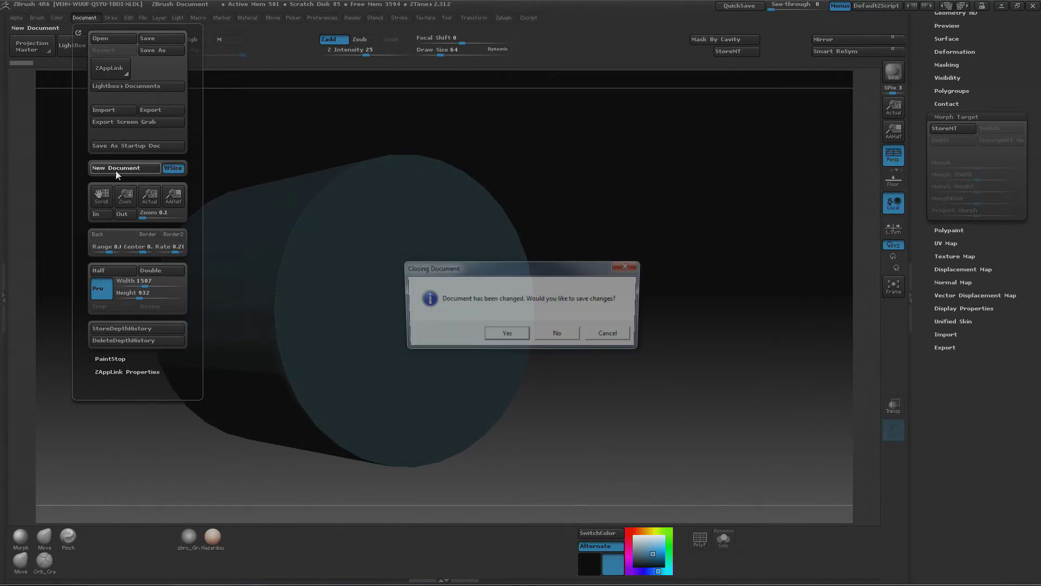
left_click(558, 335)
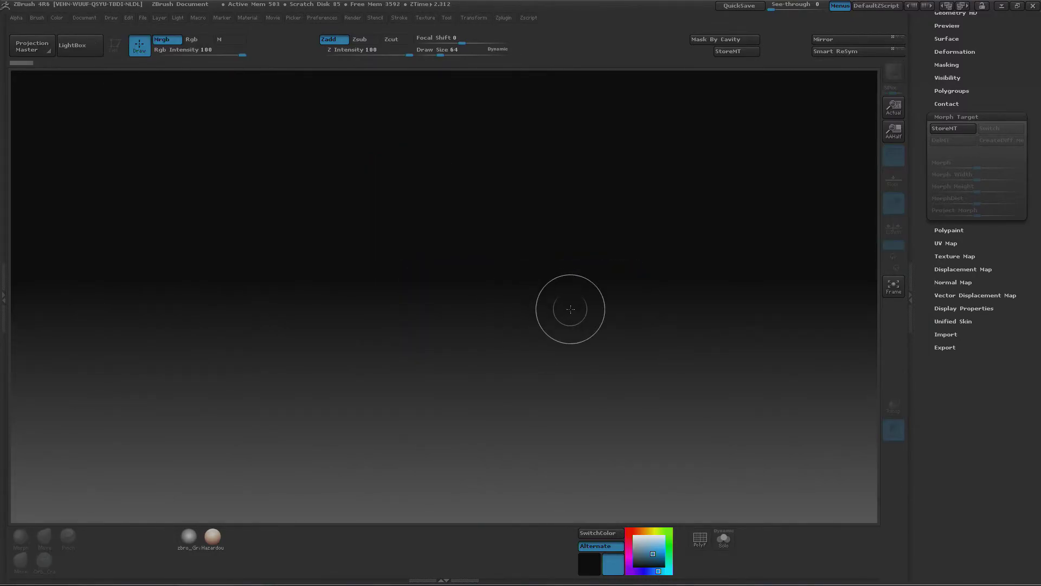
- Draw the cylinder on the empty canvas and turn on Edit mode for it
left_click_drag(524, 275, 499, 519)
key("t")
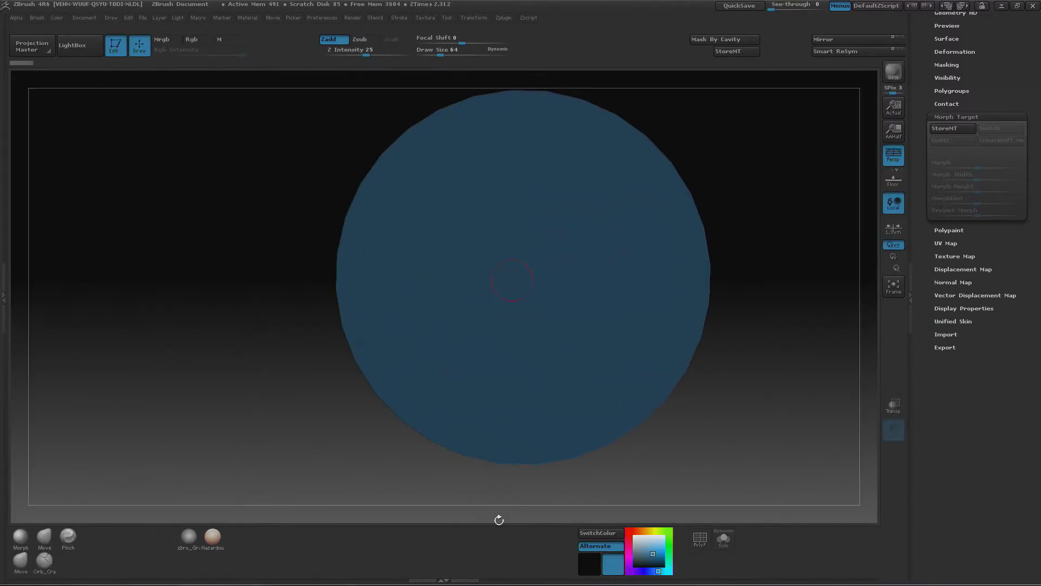
left_click_drag(559, 335, 733, 219)
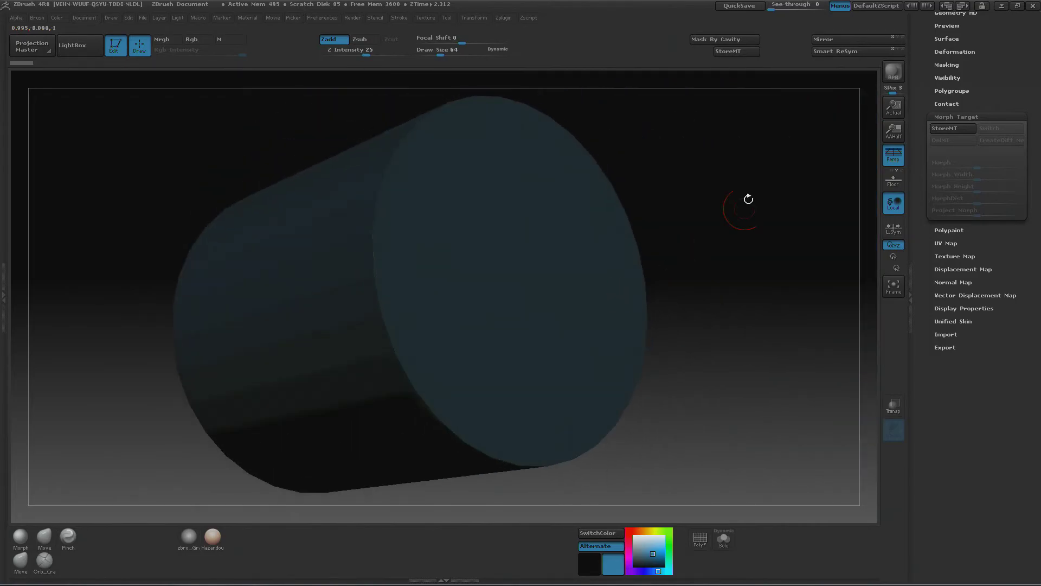
- Clear the cylinder from the canvas and save the empty document as the startup document
left_click(85, 18)
key("ctrl+n")
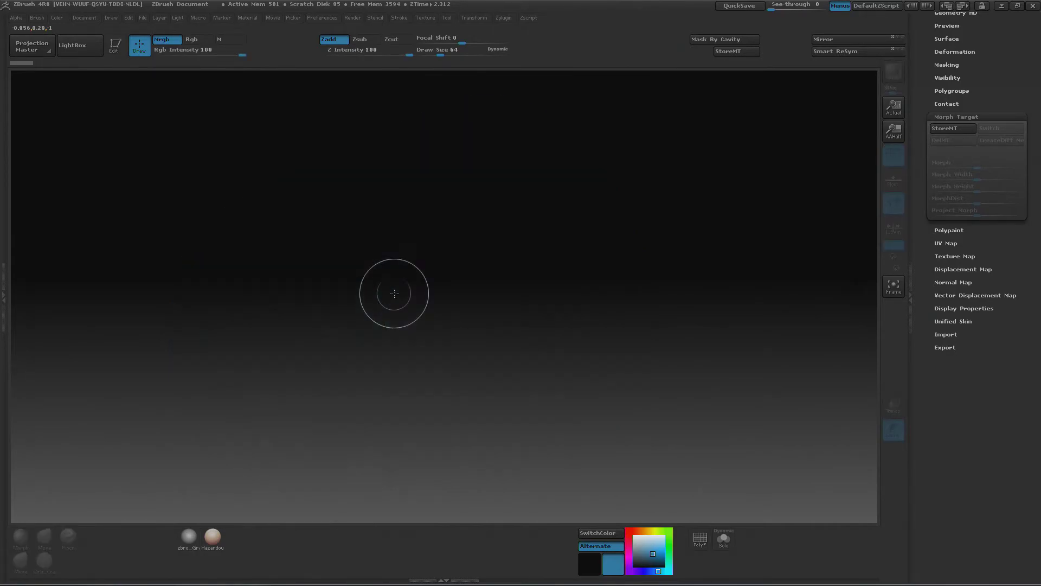
left_click(83, 18)
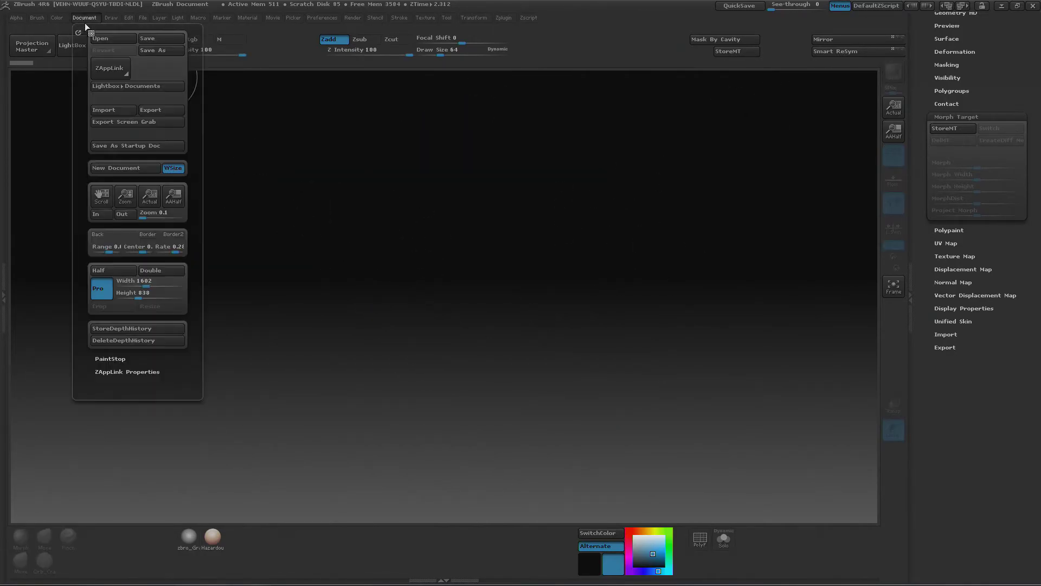
left_click(134, 145)
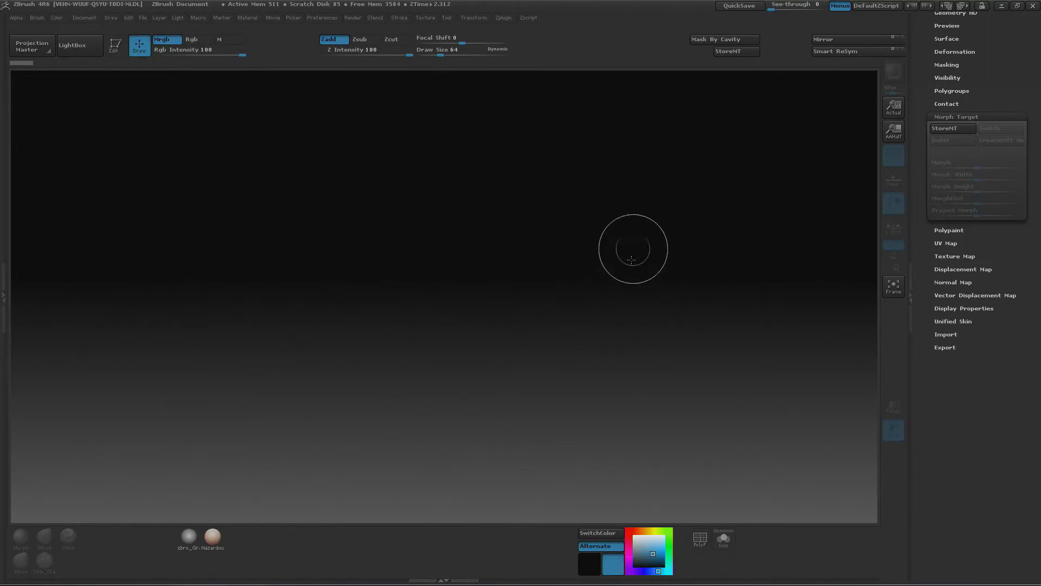
- Restore the custom user interface from the configuration preferences
left_click(314, 17)
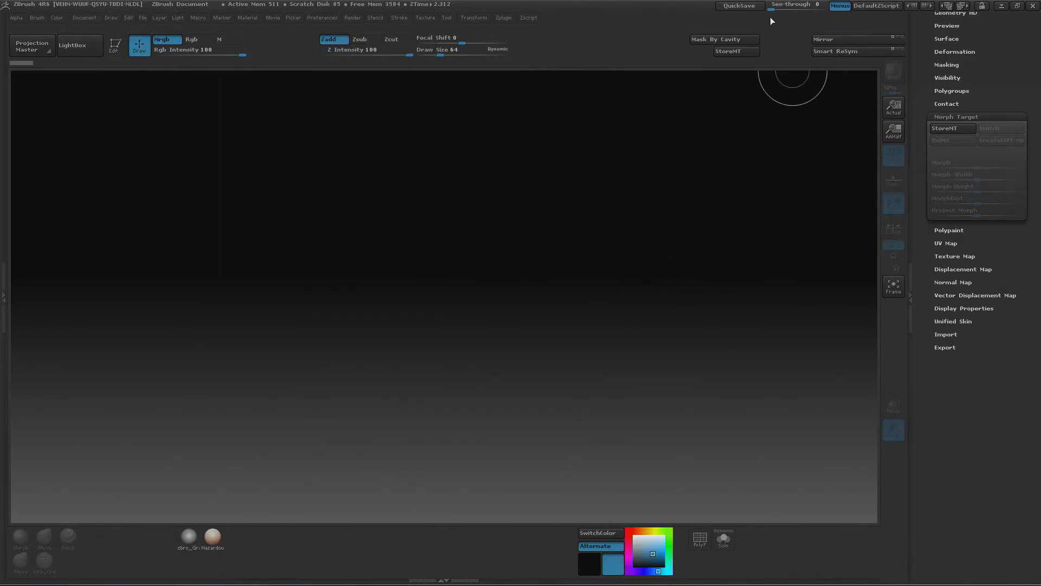
left_click(321, 18)
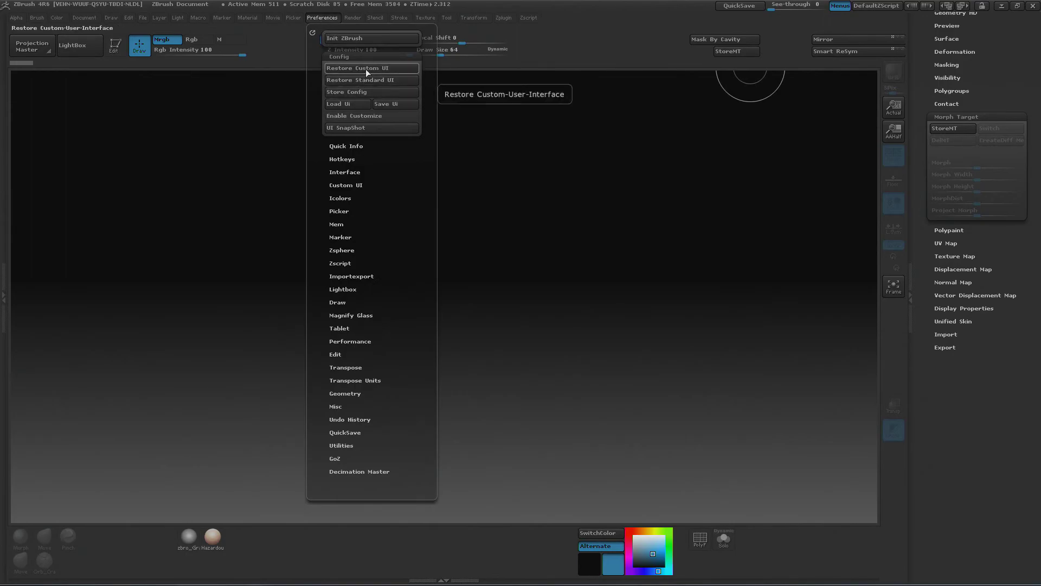
left_click(366, 70)
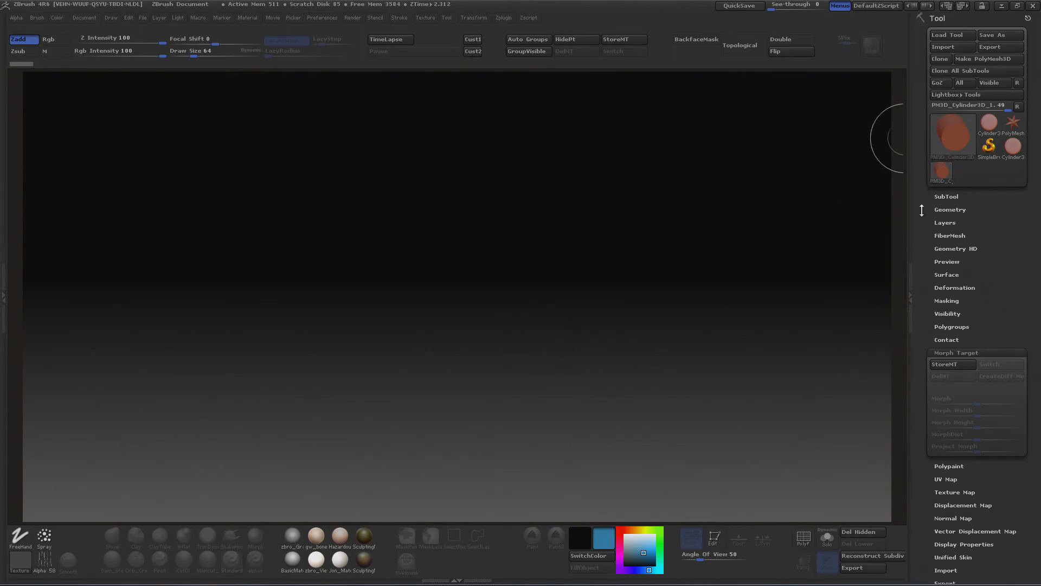
scroll(914, 161, "down", 3)
scroll(918, 151, "down", 1)
scroll(910, 195, "up", 3)
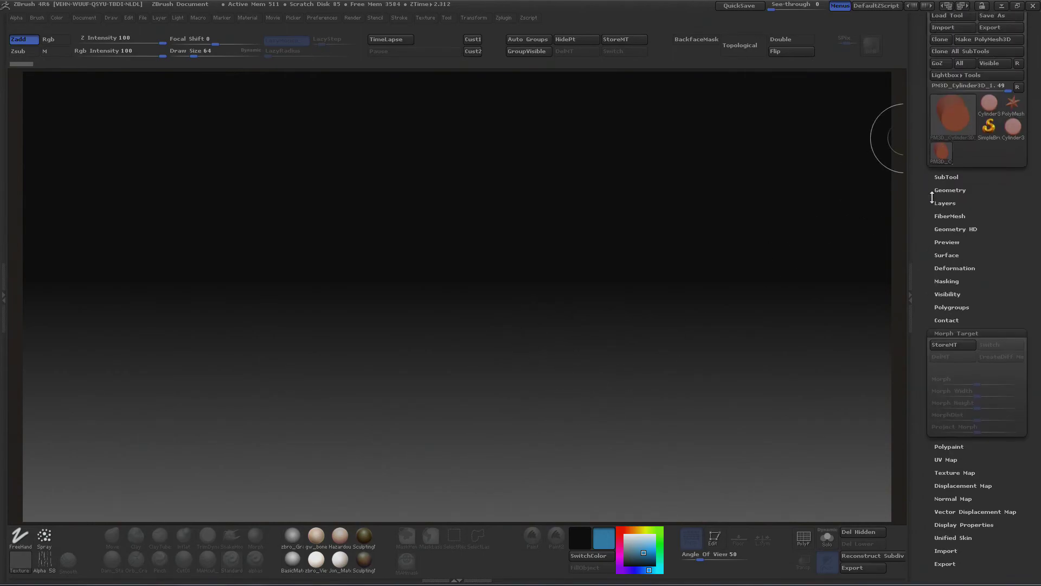